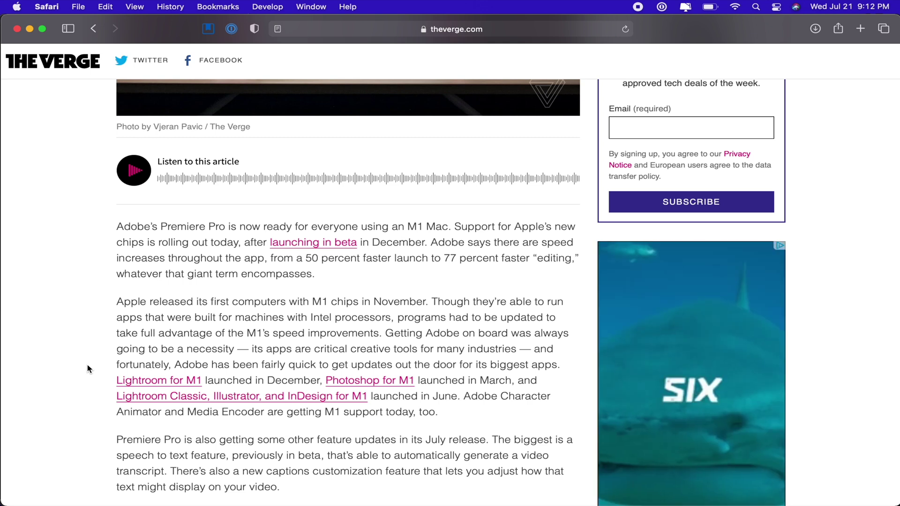
scroll(111, 327, "up", 1)
scroll(110, 325, "up", 1)
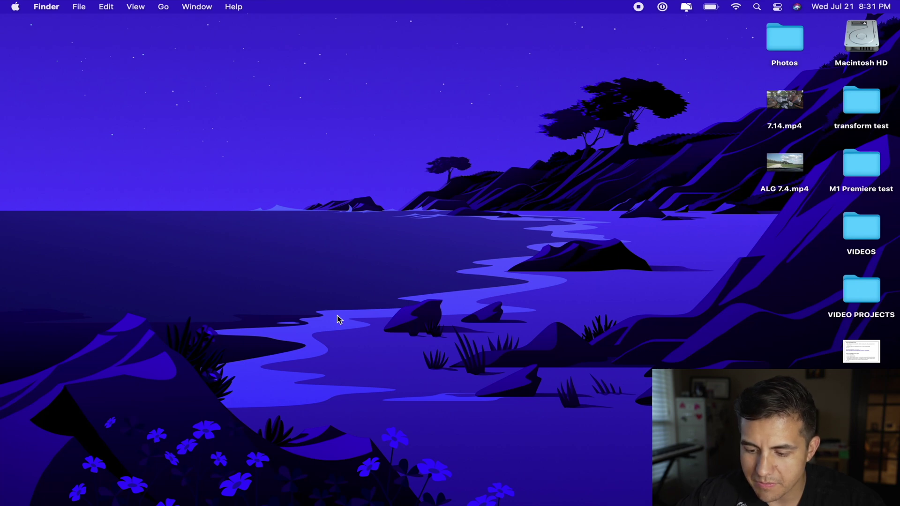
- Launch Final Cut Pro and check which applications are running in the Force Quit list without quitting any
left_click(498, 481)
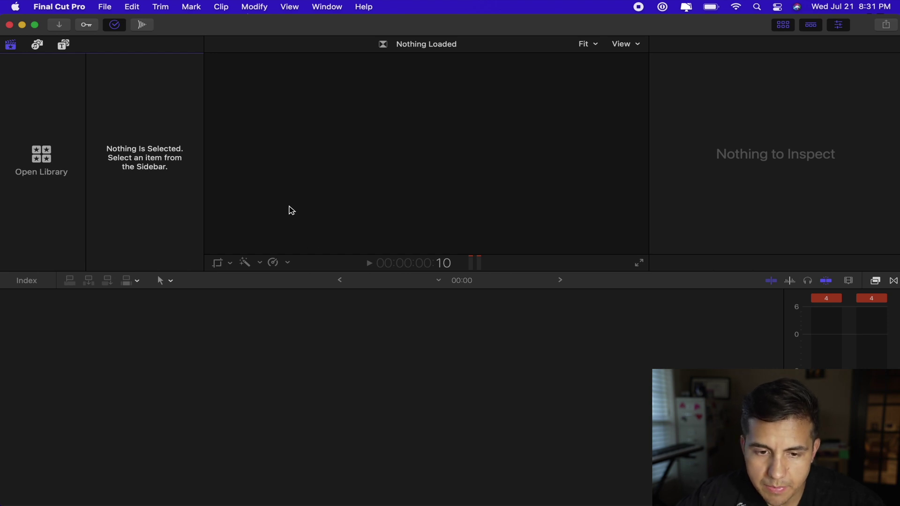
left_click(19, 7)
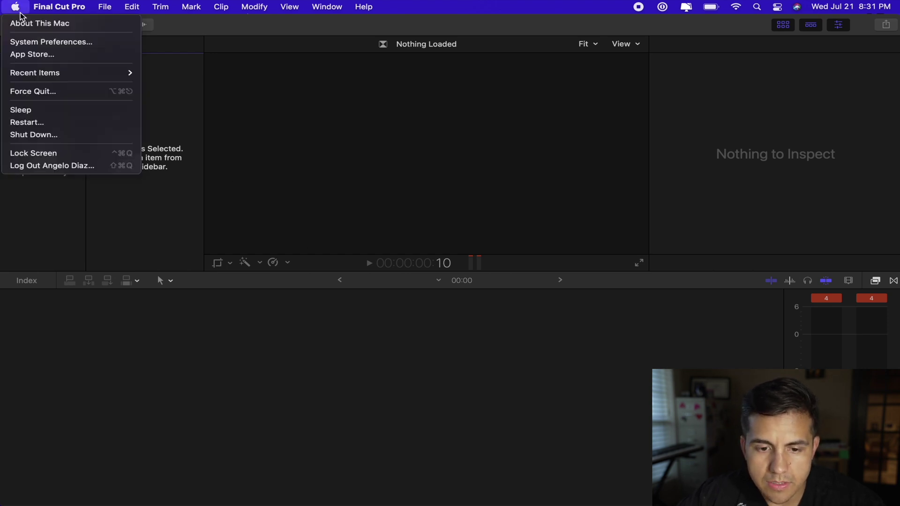
left_click(48, 93)
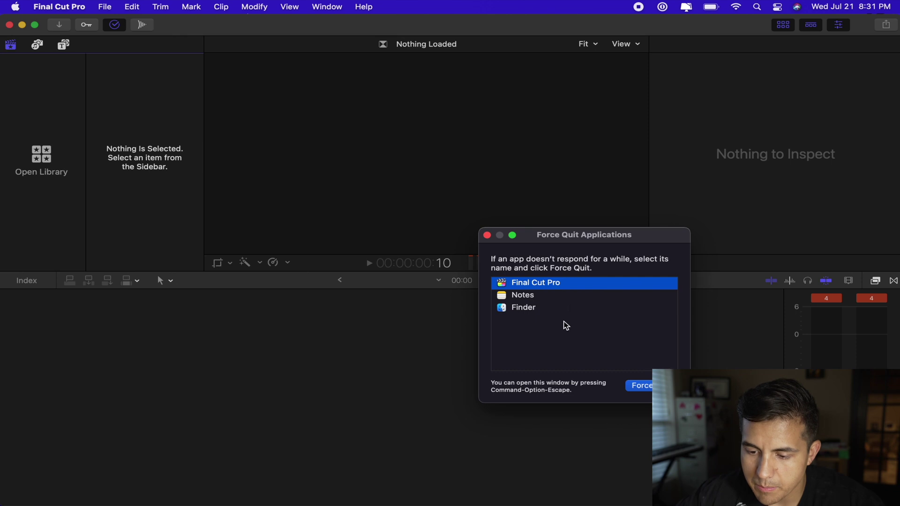
left_click(486, 235)
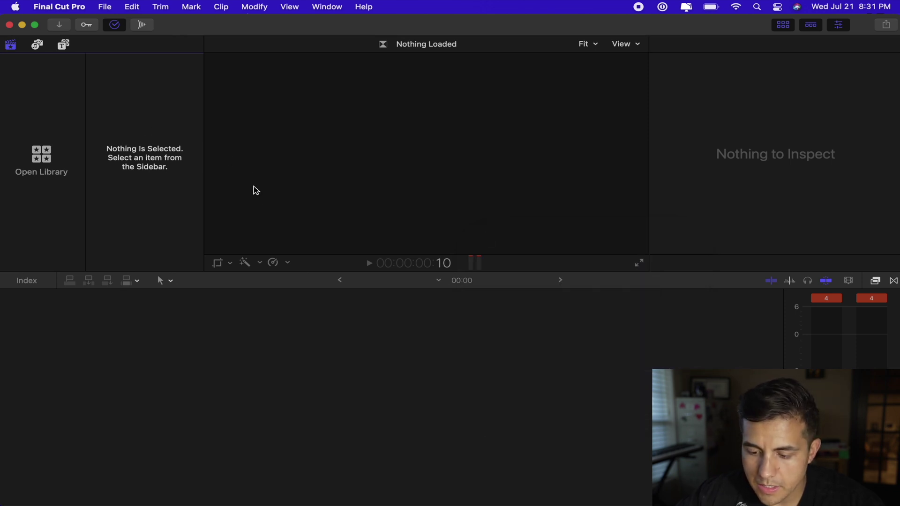
- Launch Adobe Premiere Pro 2021 and move its home window up against the top of the screen
key("F4")
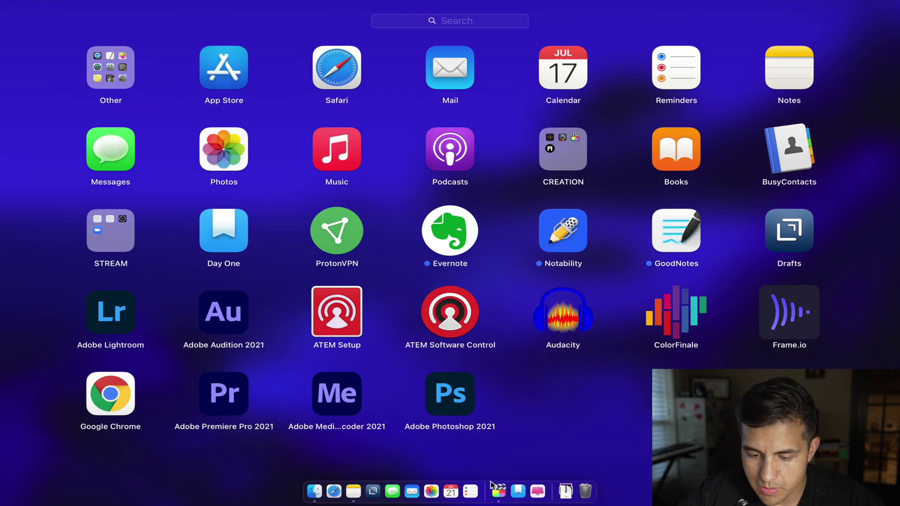
left_click(230, 397)
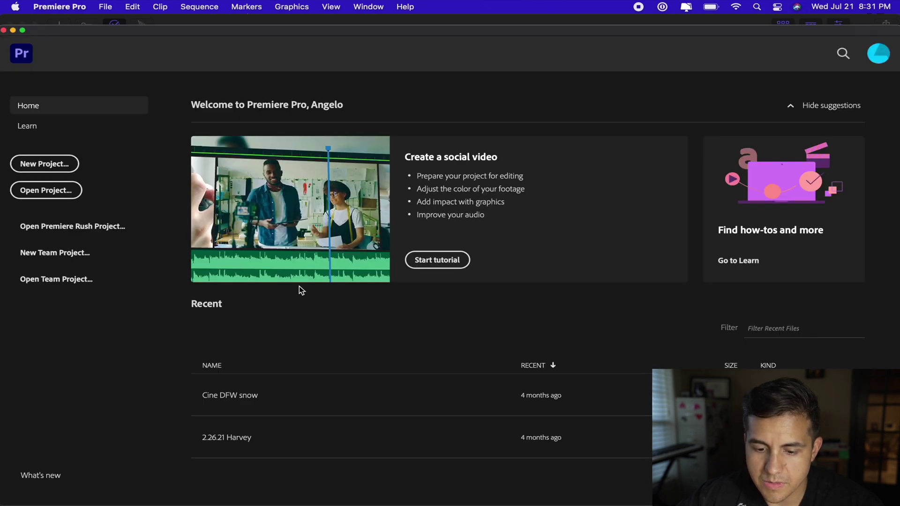
mouse_move(338, 34)
left_mouse_down()
mouse_move(351, 27)
mouse_move(338, 23)
left_mouse_up()
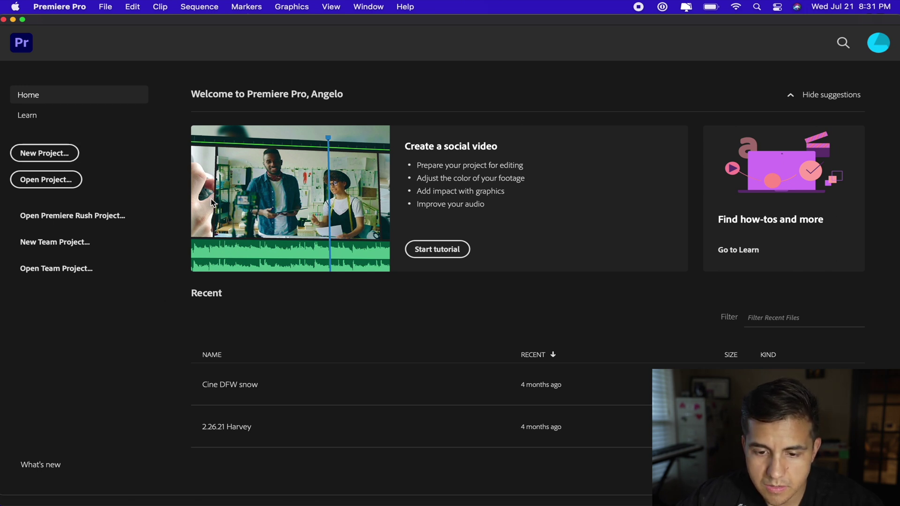
- Switch to Final Cut Pro and create a new library named "M1 Premiere test" on the Desktop
key("ctrl+Up")
left_click(300, 196)
left_click(46, 156)
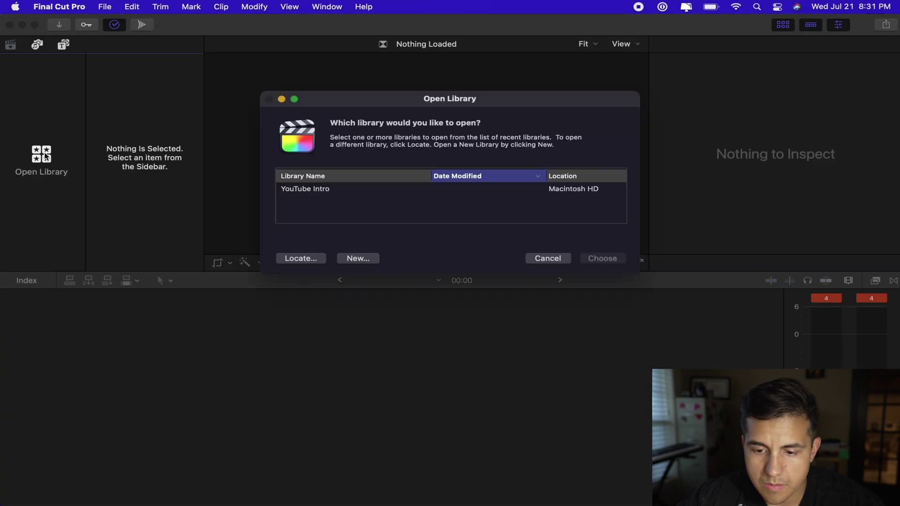
left_click(358, 259)
left_click(548, 155)
double_click(548, 155)
key("BackSpace")
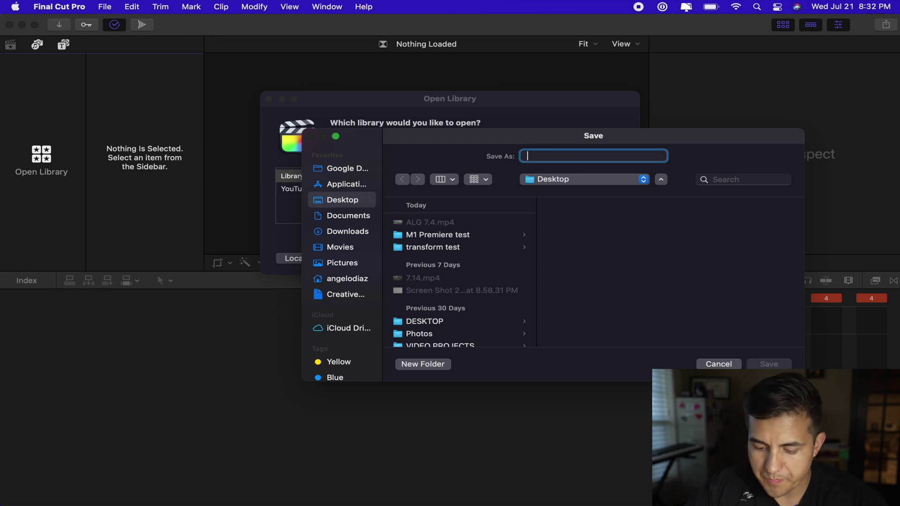
type("M1 Prem")
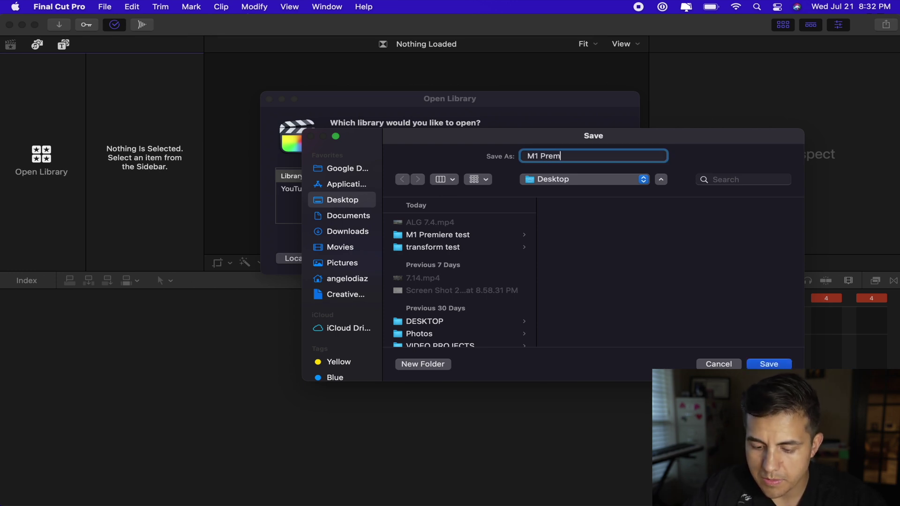
type("iere test")
key("Return")
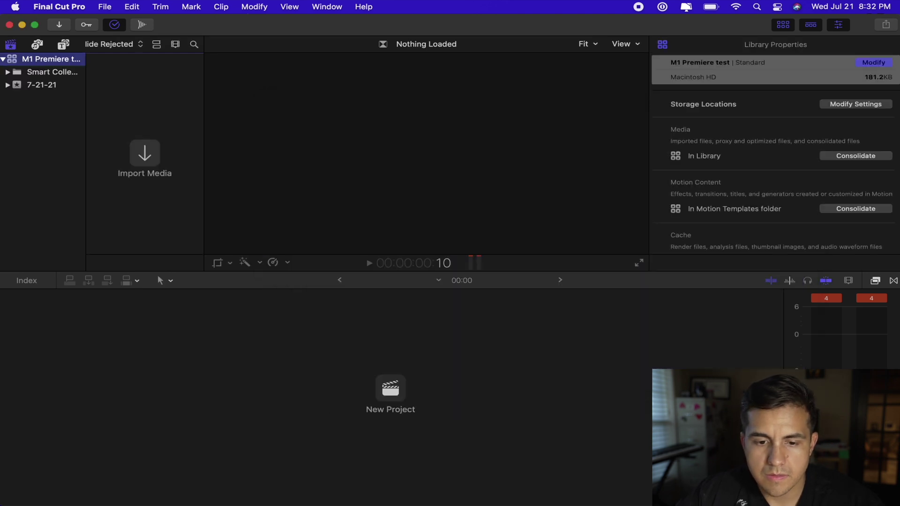
- Import the FX3 folder from the Desktop's M1 Premiere test folder into the 7-21-21 event, leaving files in place
left_click(52, 87)
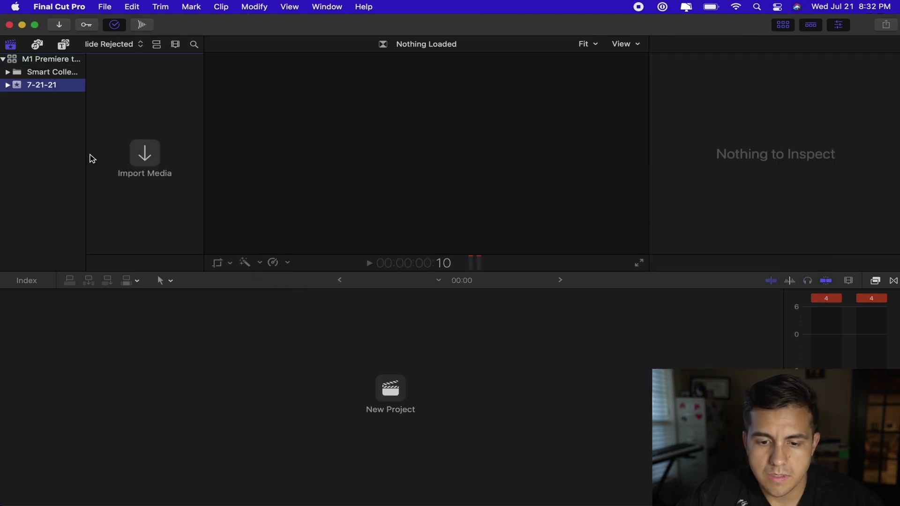
left_click(145, 154)
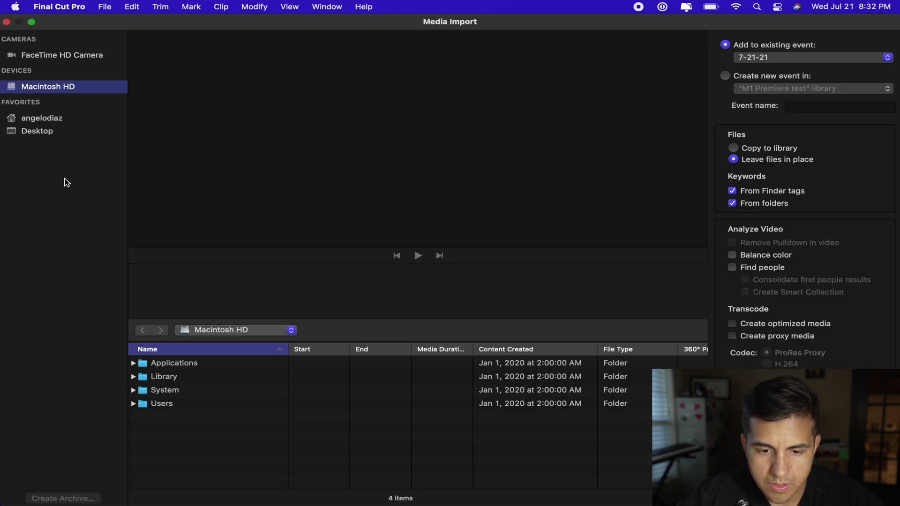
left_click(37, 131)
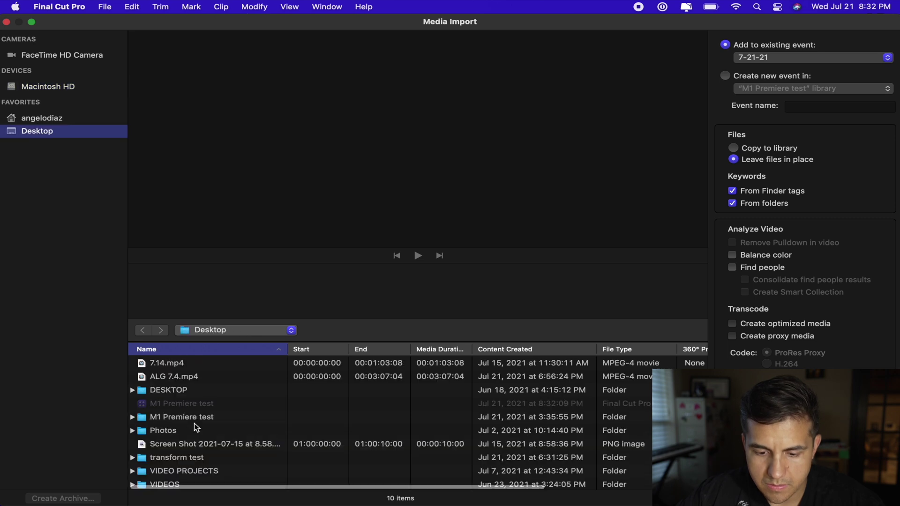
left_click(194, 419)
double_click(194, 418)
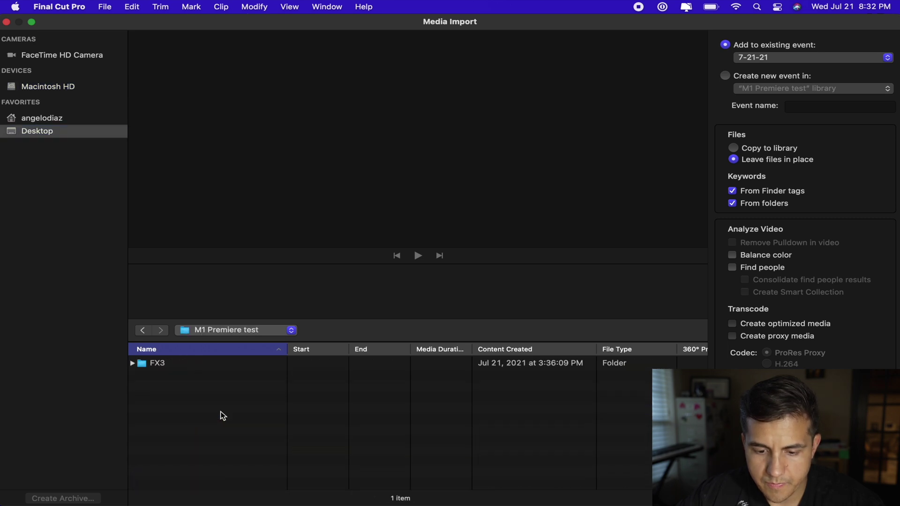
left_click(159, 364)
key("Return")
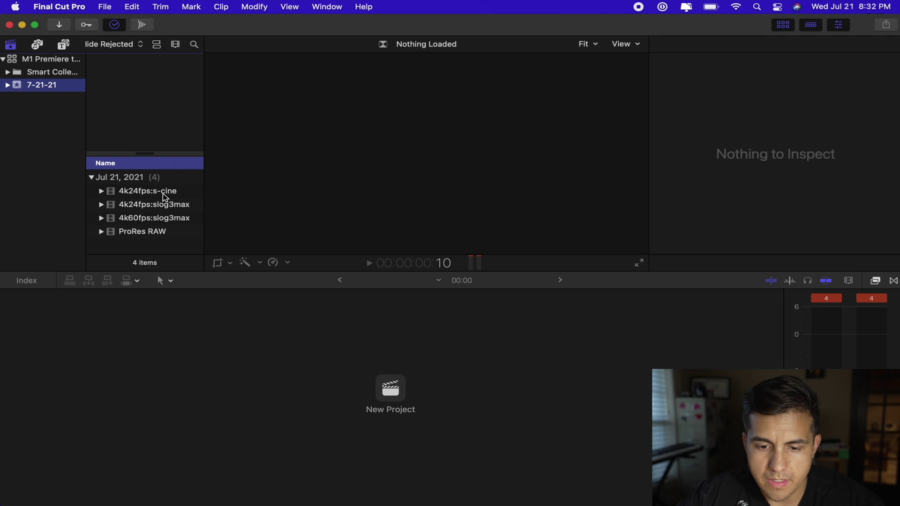
- Preview the four imported clips in turn: 4k24fps:s-cine, 4k24fps:slog3max, 4k60fps:slog3max and ProRes RAW
left_click(146, 191)
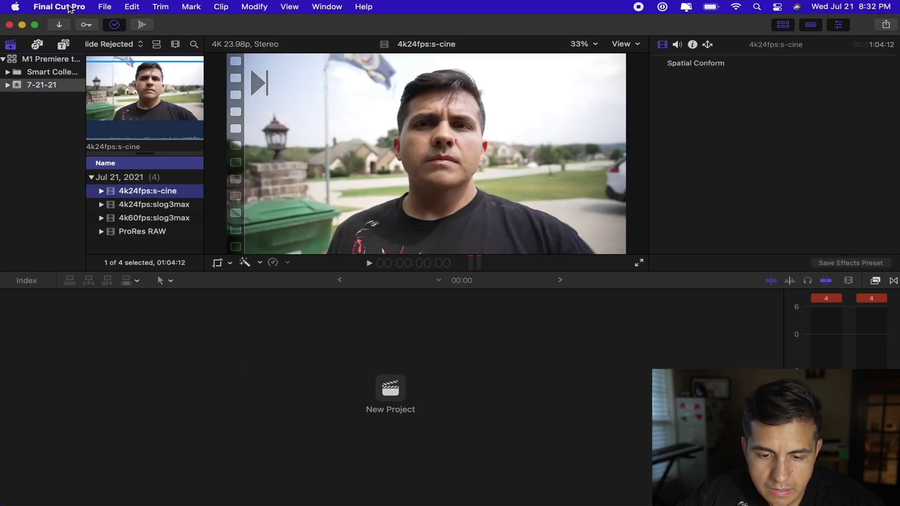
left_click(148, 206)
left_click(147, 193)
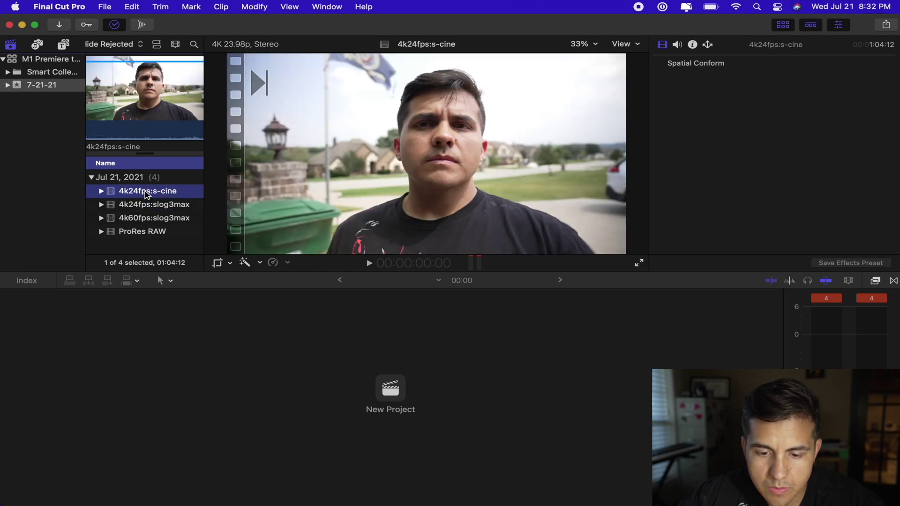
left_click(146, 206)
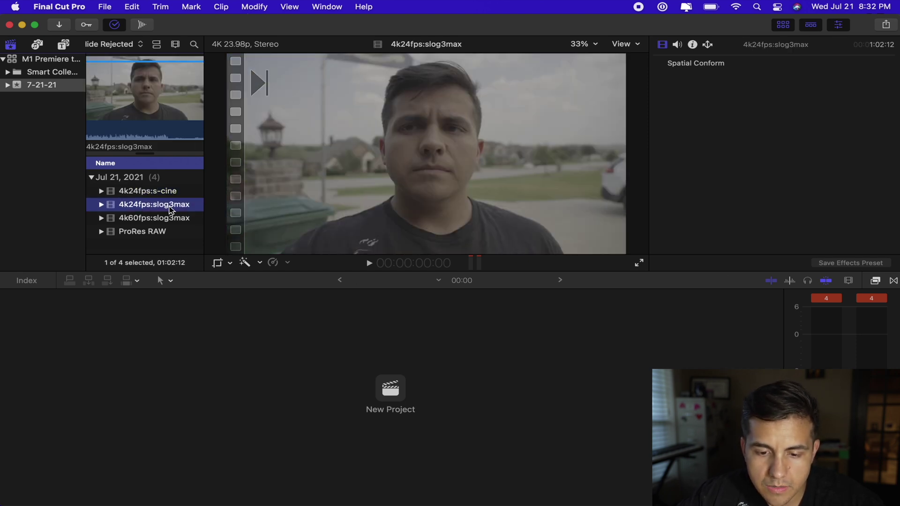
left_click(152, 218)
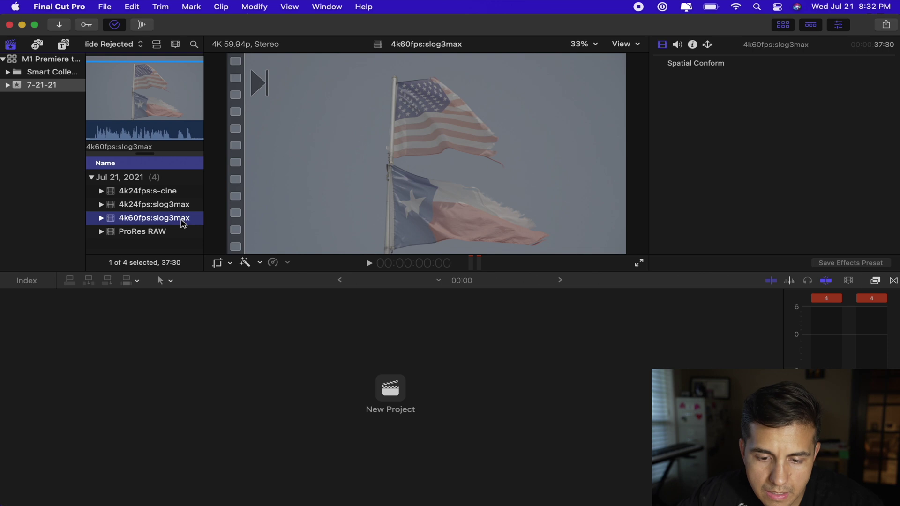
left_click(148, 231)
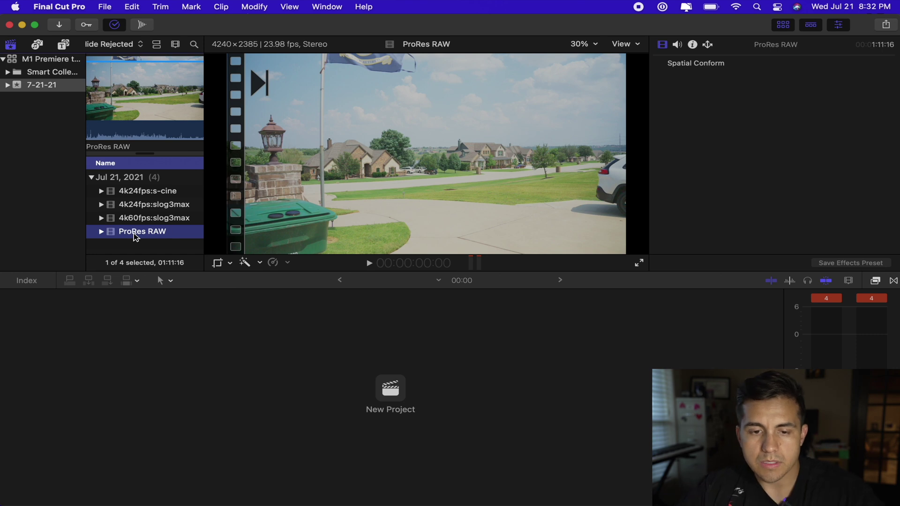
- Switch to Premiere Pro and start a new project named "M1 Premiere test"
key("ctrl+Up")
left_click(289, 305)
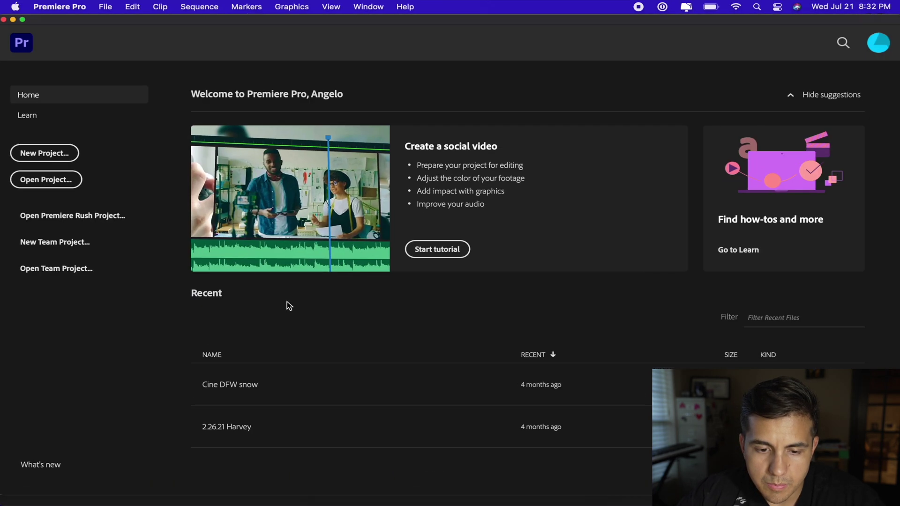
left_click(60, 153)
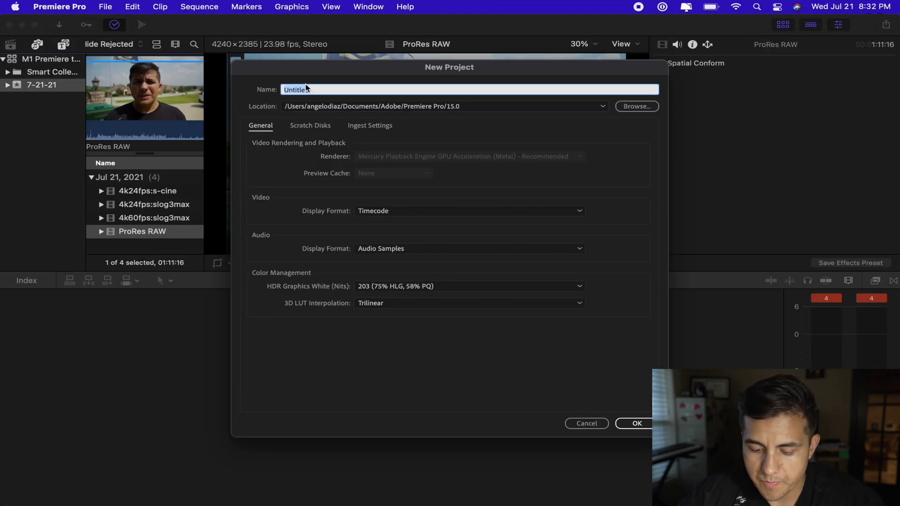
type("M1 ")
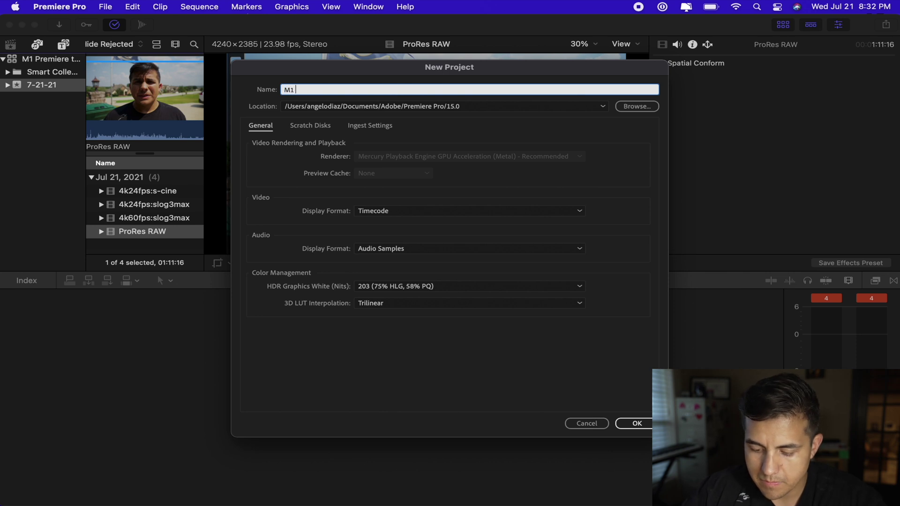
type("Premiere test")
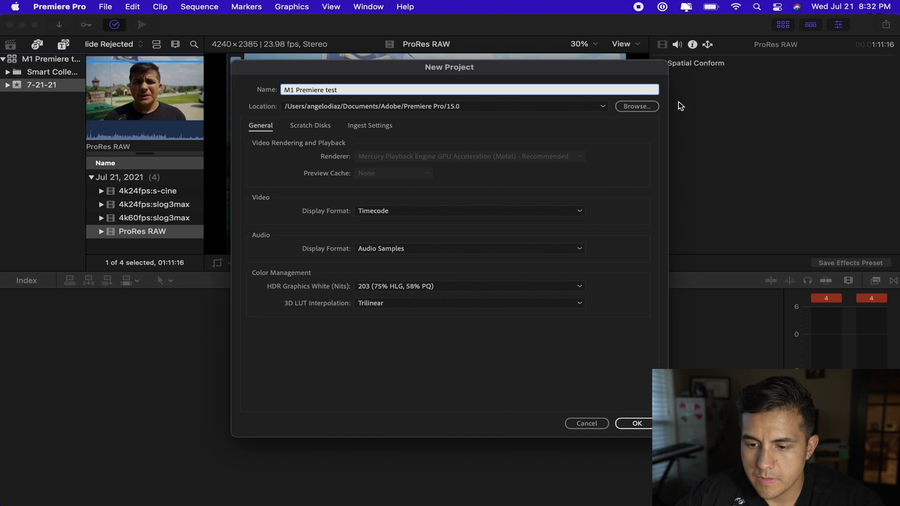
- Set the project location to the M1 Premiere test folder on the Desktop and create the project
left_click(640, 105)
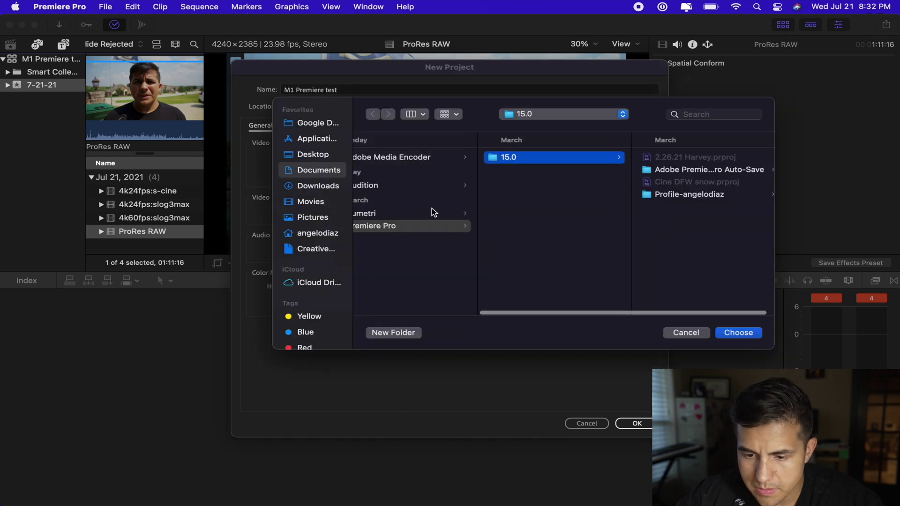
left_click(313, 154)
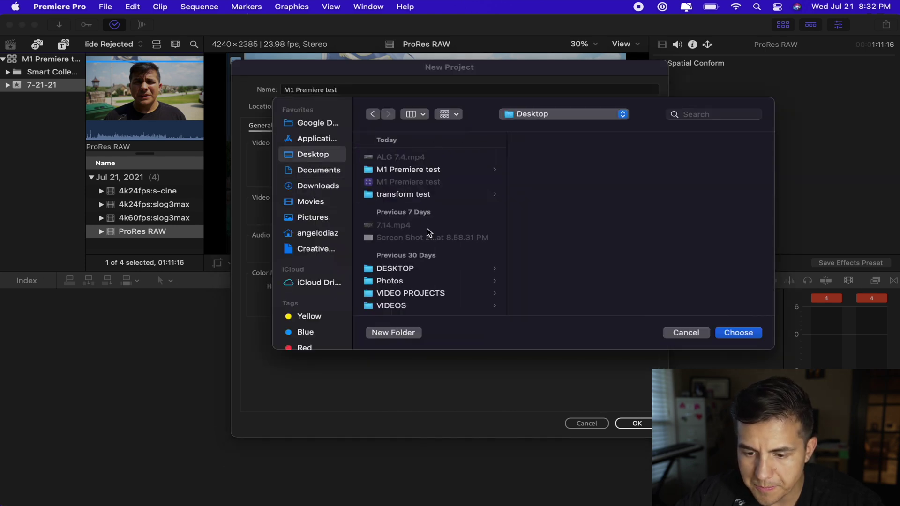
left_click(415, 170)
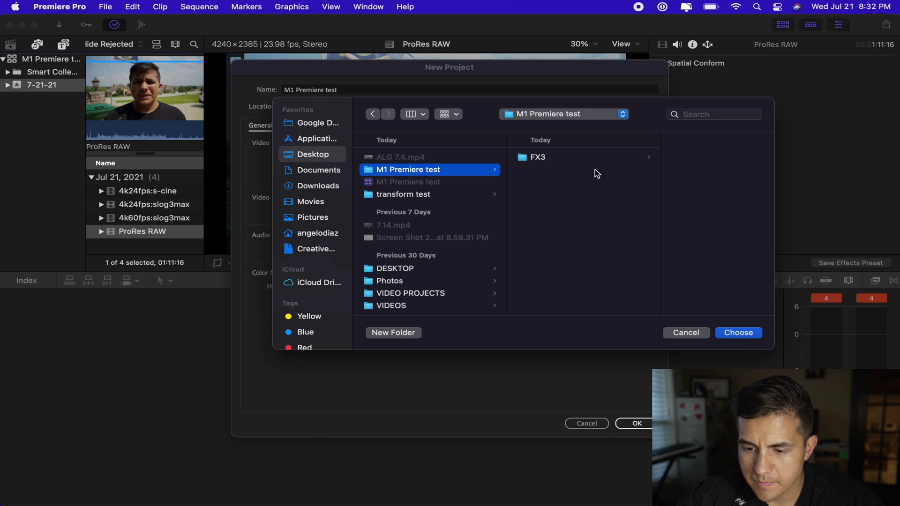
left_click(733, 333)
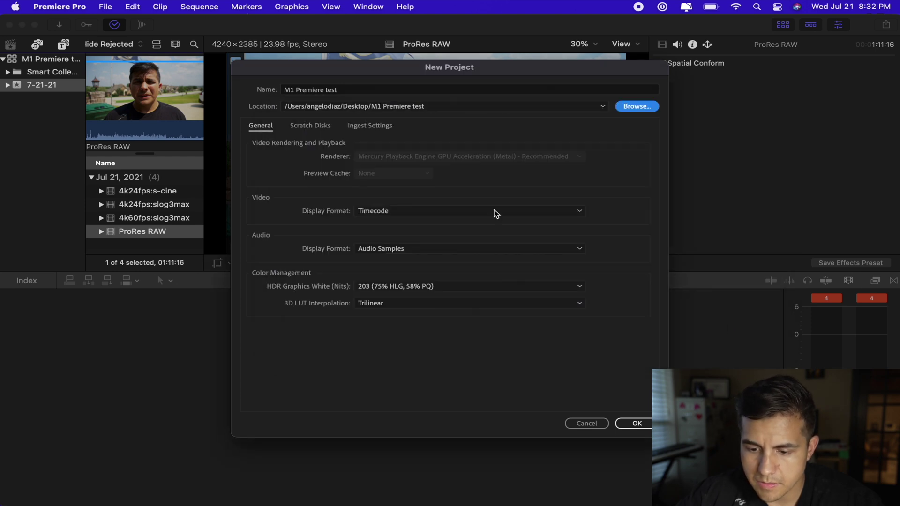
left_click(642, 423)
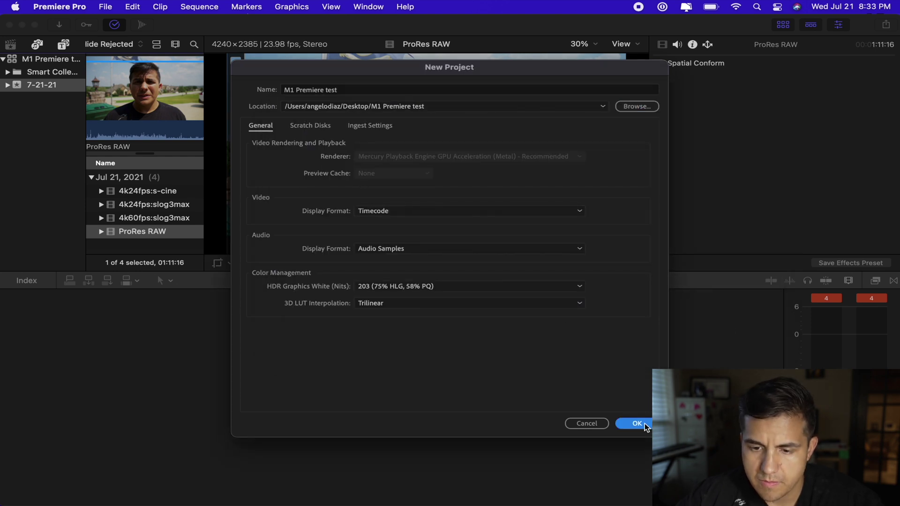
left_click(637, 424)
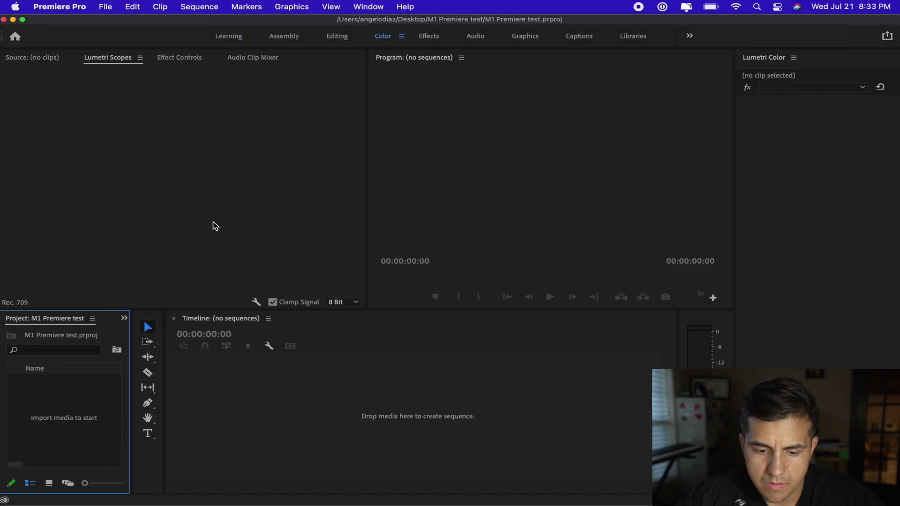
- Import the FX3 folder into the project and expand its bin to list the clips
double_click(66, 417)
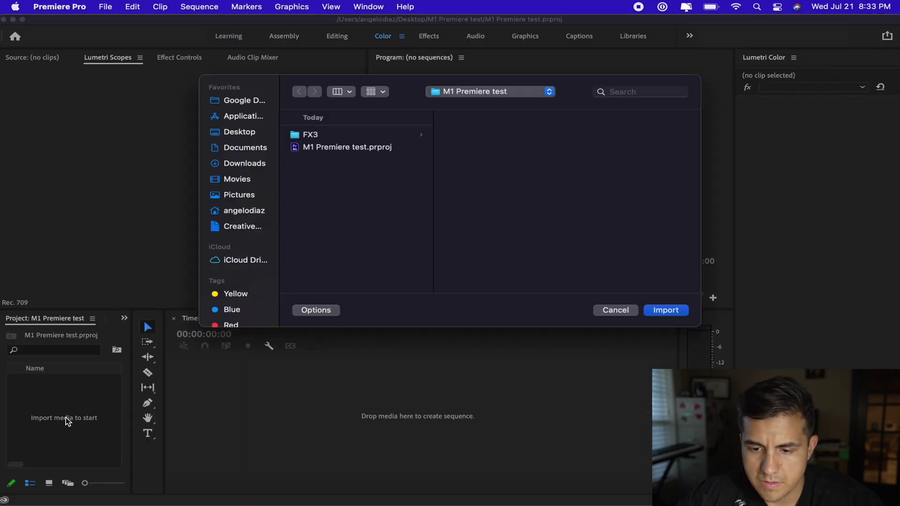
left_click(320, 135)
key("Return")
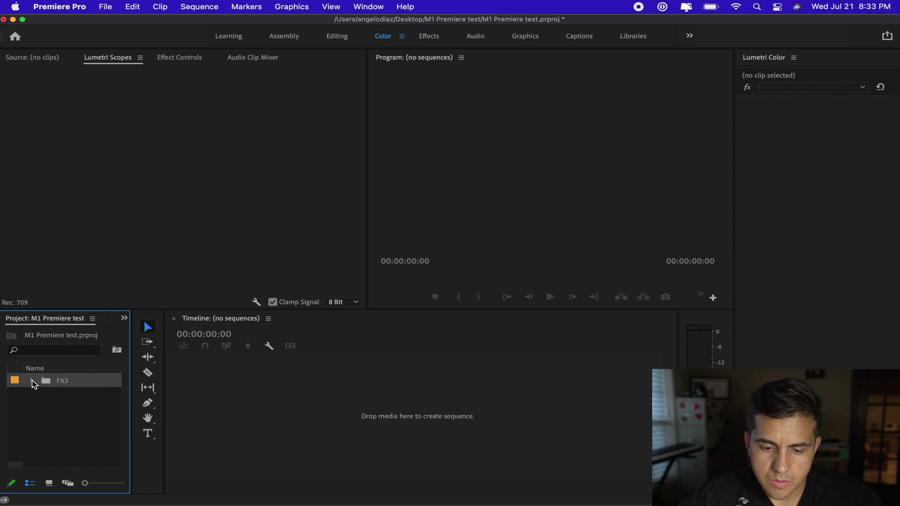
left_click(31, 381)
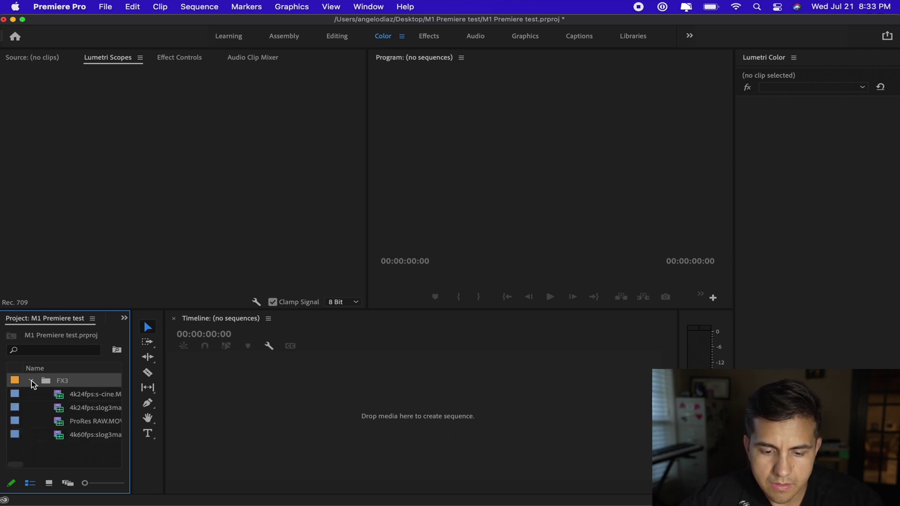
- Switch to Final Cut Pro and create a project named "M1 Premiere test" in 4K, 3840x2160 at 23.98p
left_click(89, 398)
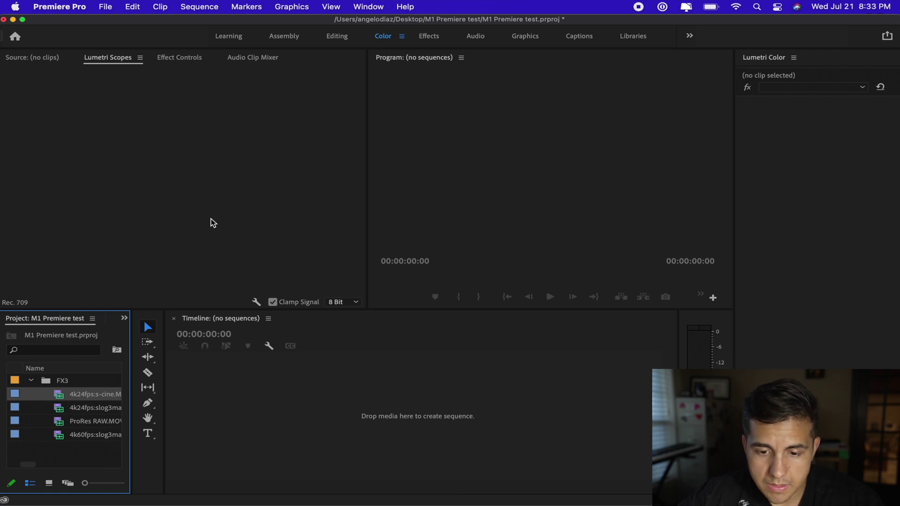
key("ctrl+Up")
left_click(223, 221)
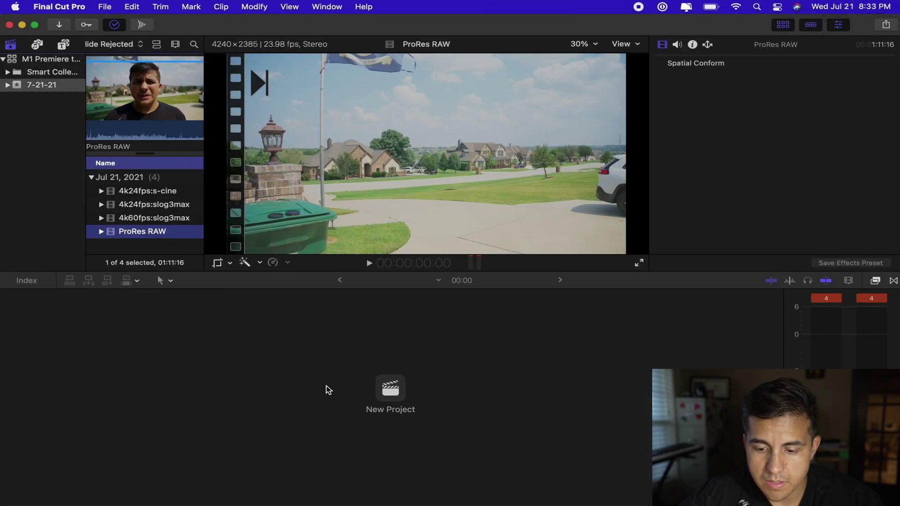
left_click(396, 407)
left_click(393, 394)
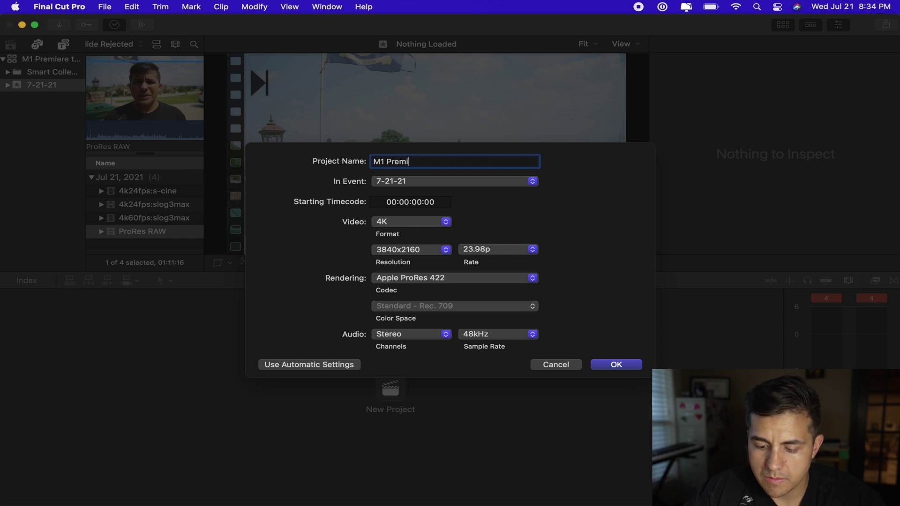
key("Tab")
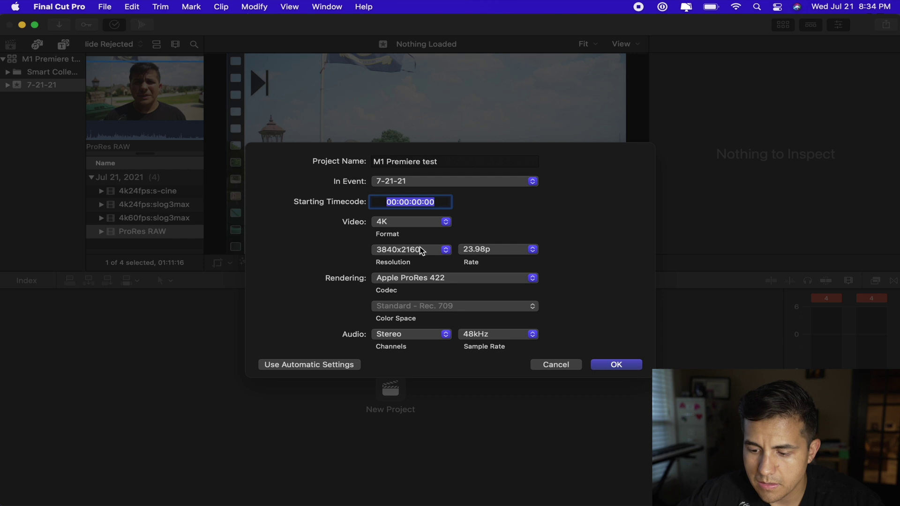
left_click(618, 364)
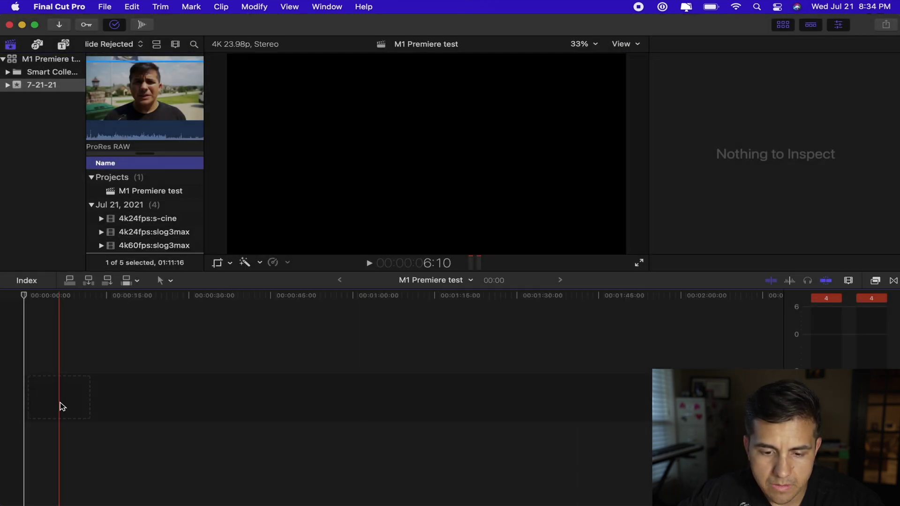
- Add the 4k24fps:s-cine clip to the start of the empty project timeline
scroll(136, 236, "down", 1)
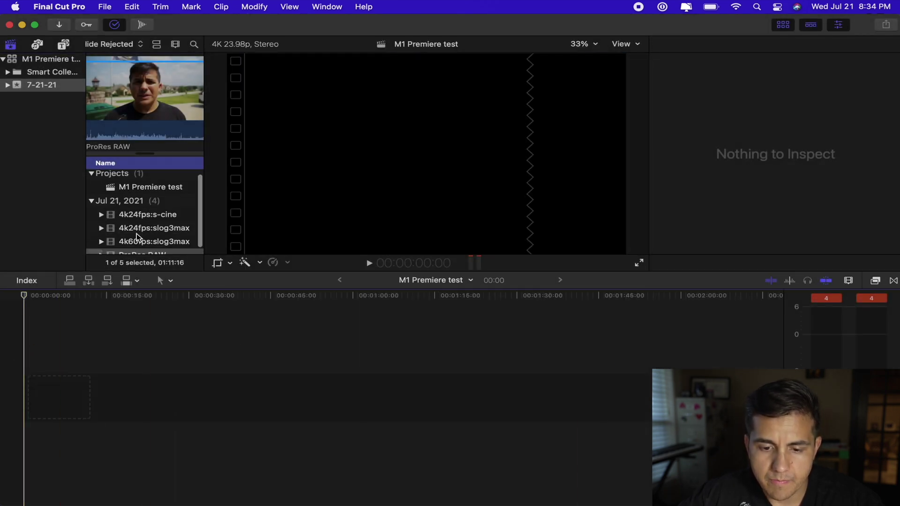
left_click(145, 215)
left_click_drag(139, 221, 26, 396)
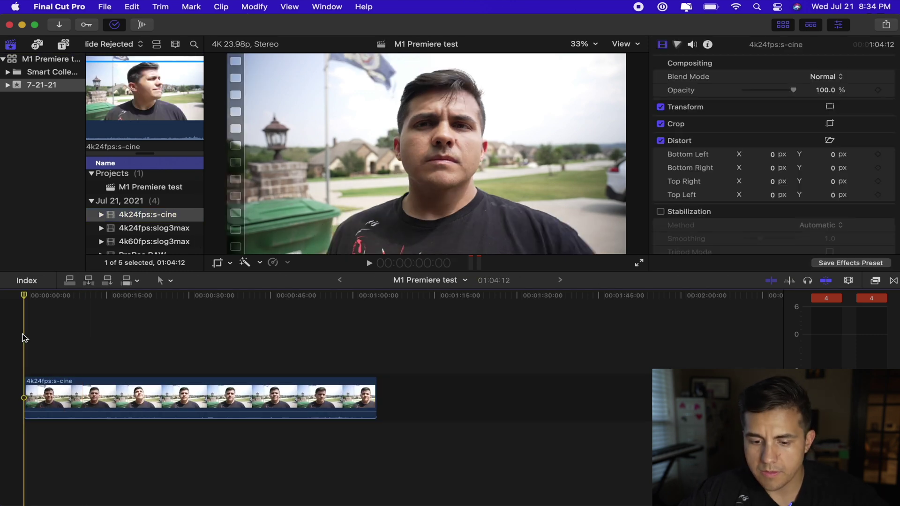
- Disable the Dialogue-1 audio of the 4k24fps:s-cine clip and play the timeline from its start
left_click(197, 398)
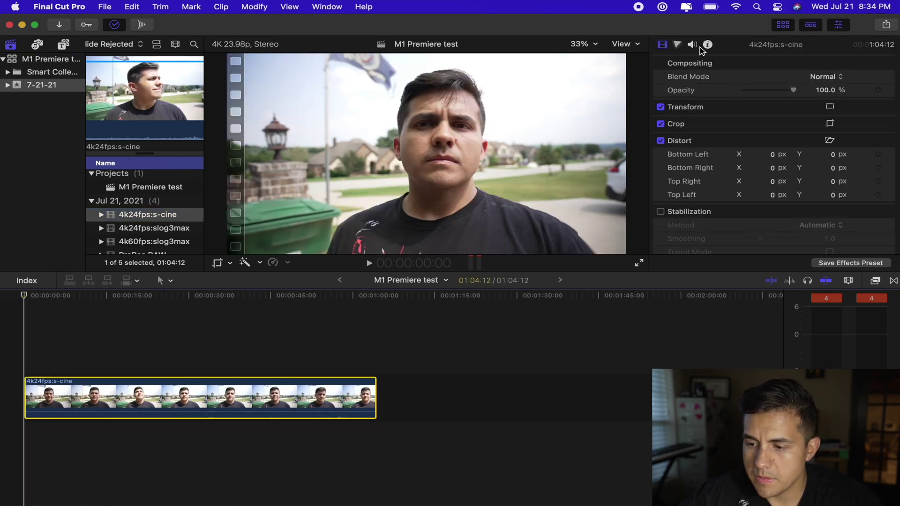
left_click(692, 45)
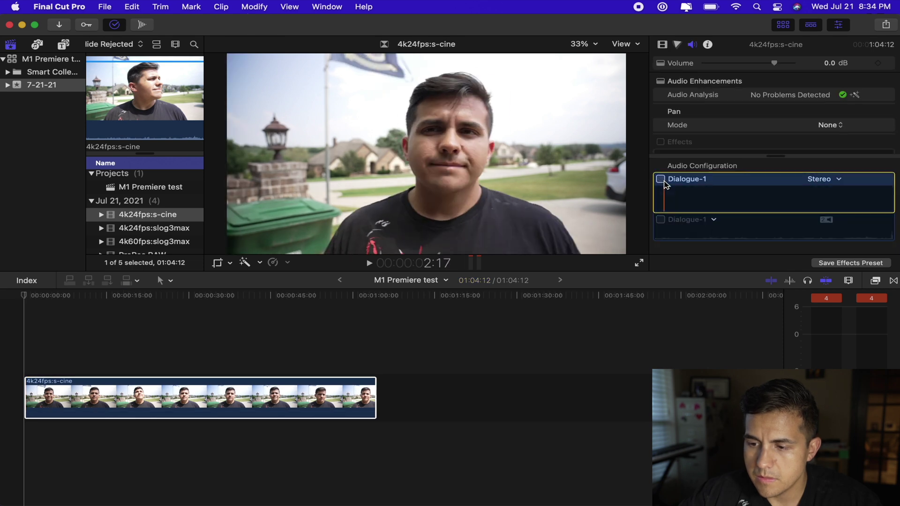
left_click(662, 44)
left_click(24, 349)
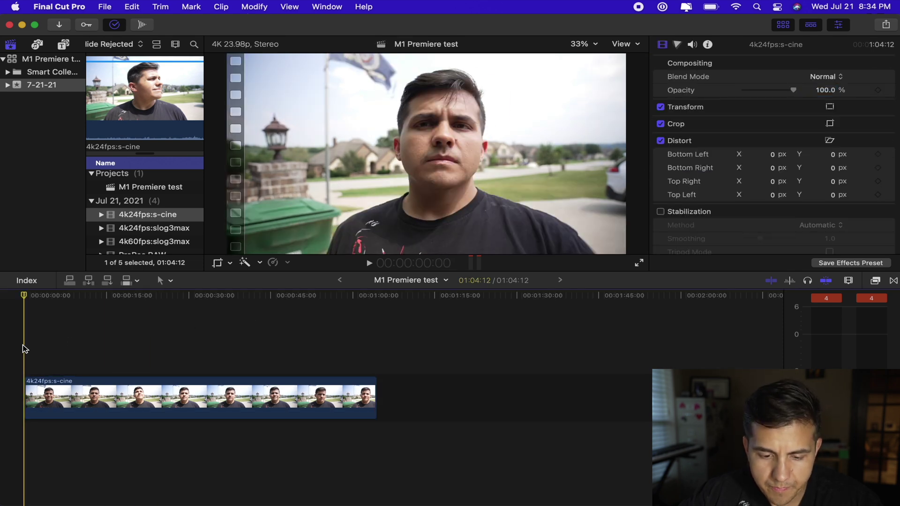
key("space")
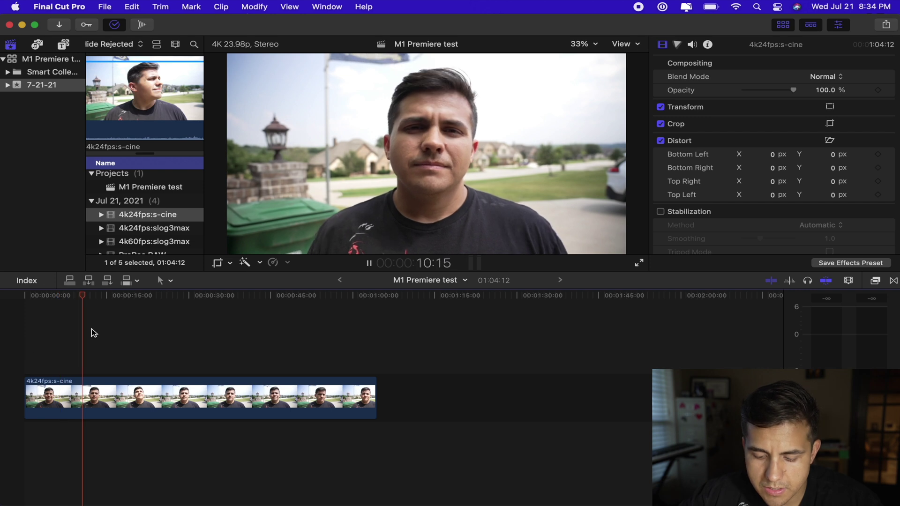
- Switch to Premiere Pro and create a sequence from the 4k24fps:s-cine clip
key("ctrl+Up")
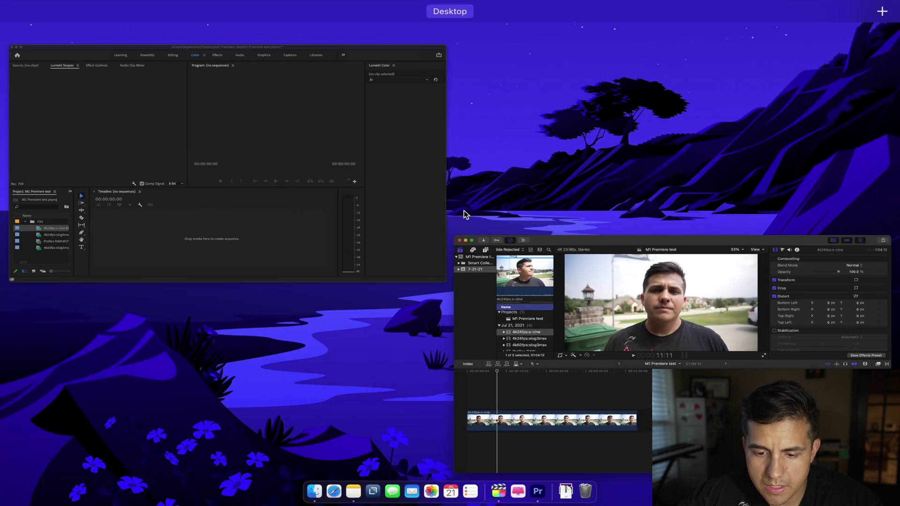
left_click(299, 225)
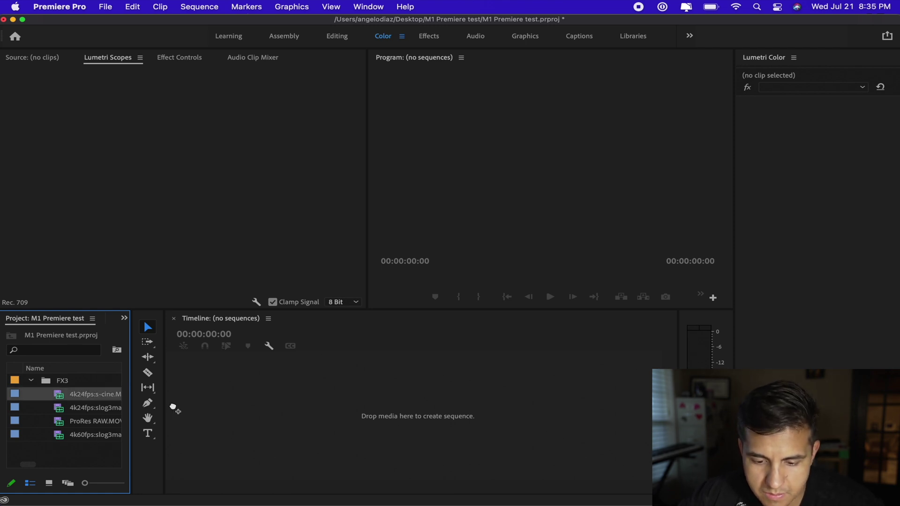
left_click_drag(232, 416, 231, 416)
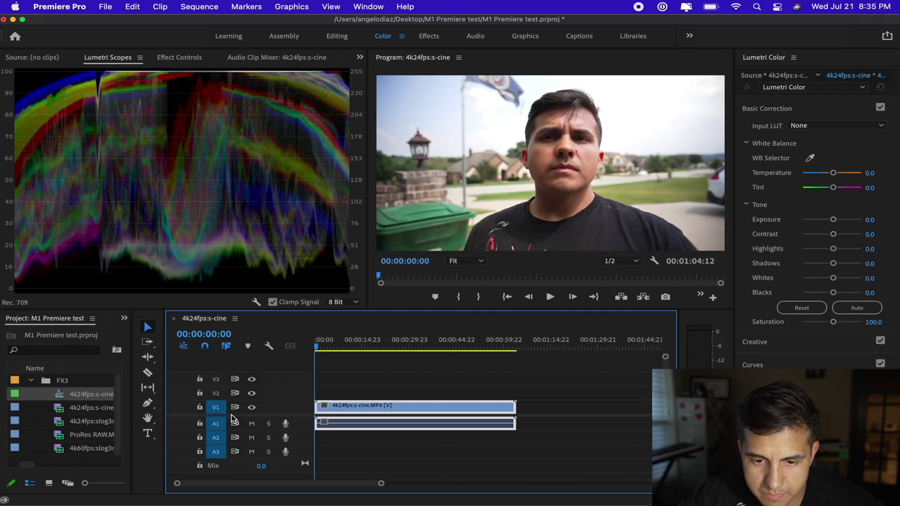
- Play the 4k24fps:s-cine sequence from its start to check how smoothly it runs, and inspect the clip's extent
key("shift+2")
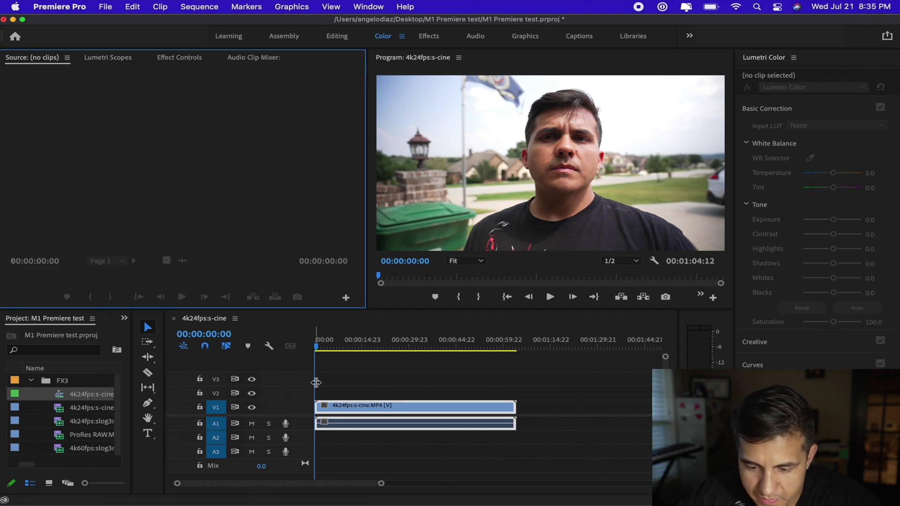
left_click(349, 423)
left_click(345, 451)
left_click(356, 425)
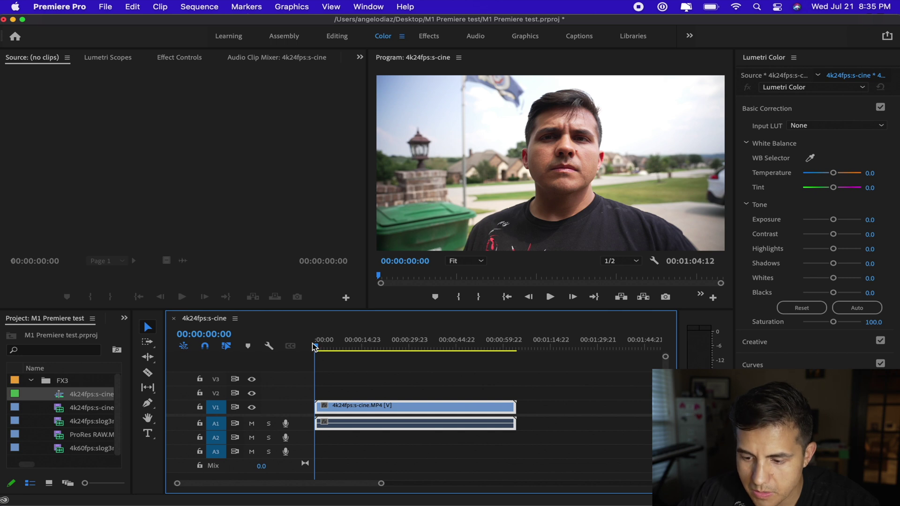
left_click(550, 297)
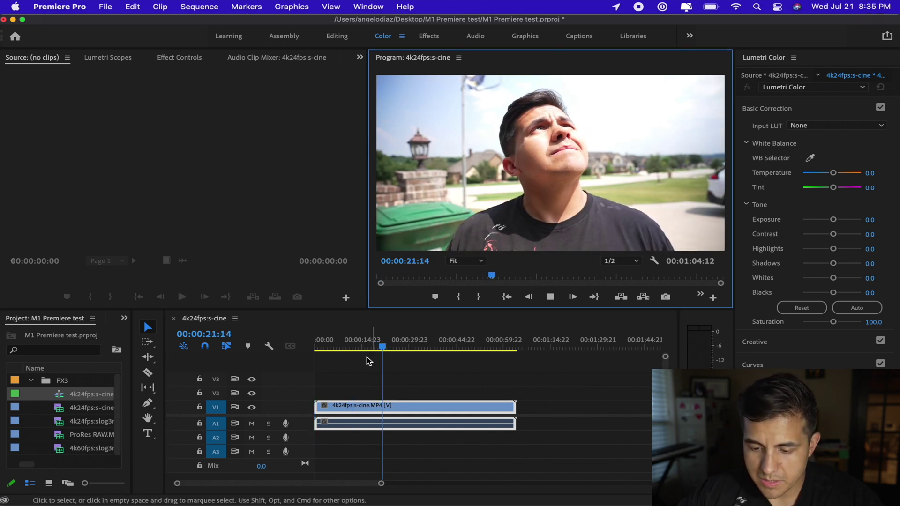
key("space")
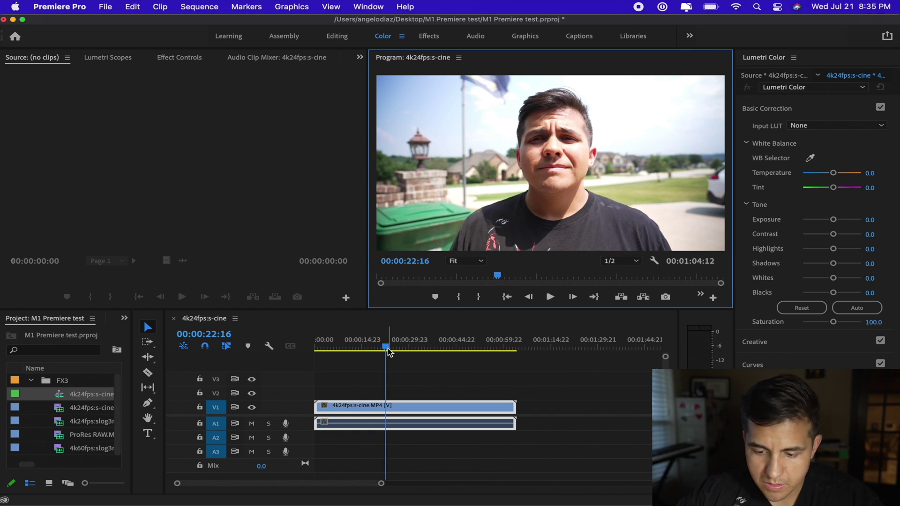
scroll(396, 402, "down", 3)
scroll(396, 403, "up", 3)
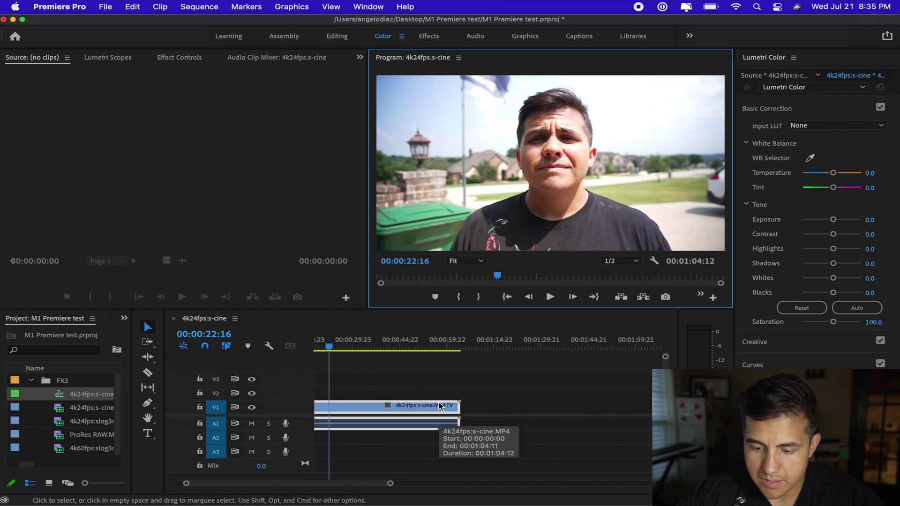
- Switch to Final Cut Pro and append the 4k24fps:slog3max and 4k60fps:slog3max clips after the 4k24fps:s-cine clip
key("ctrl+Up")
left_click(134, 215)
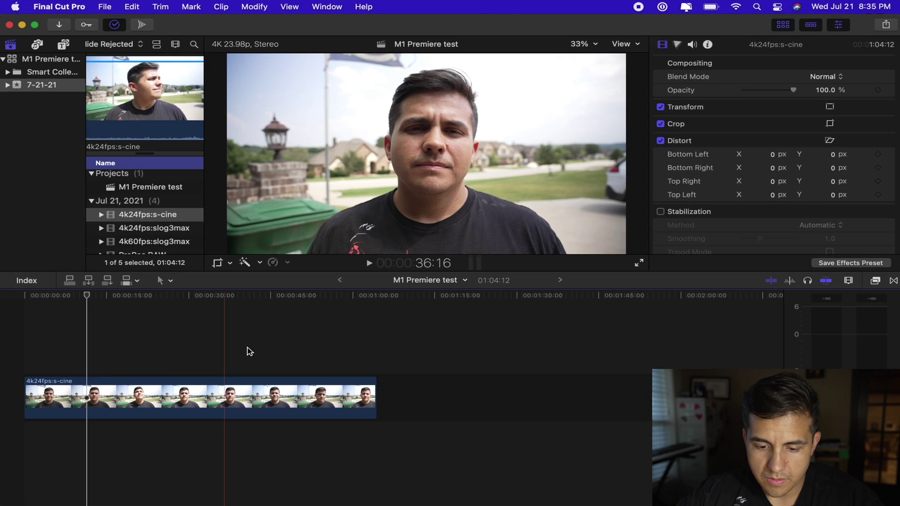
scroll(237, 349, "down", 2)
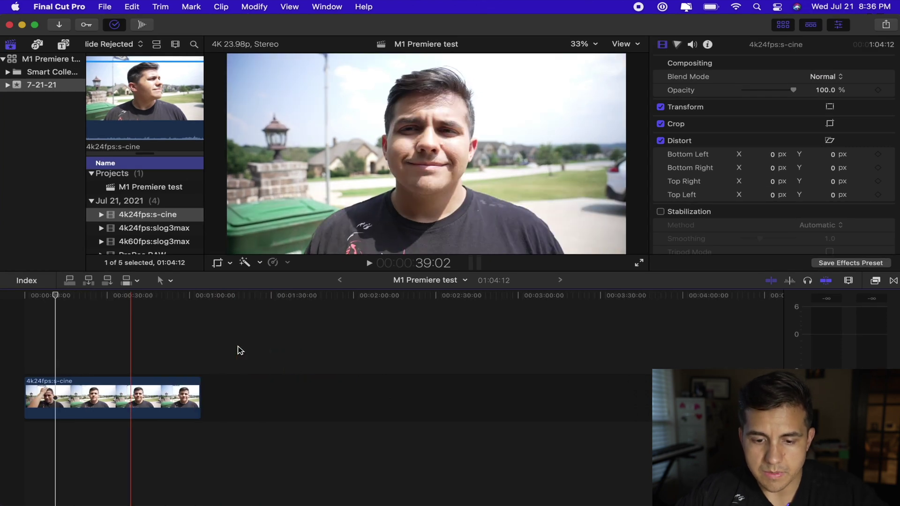
left_click(140, 228)
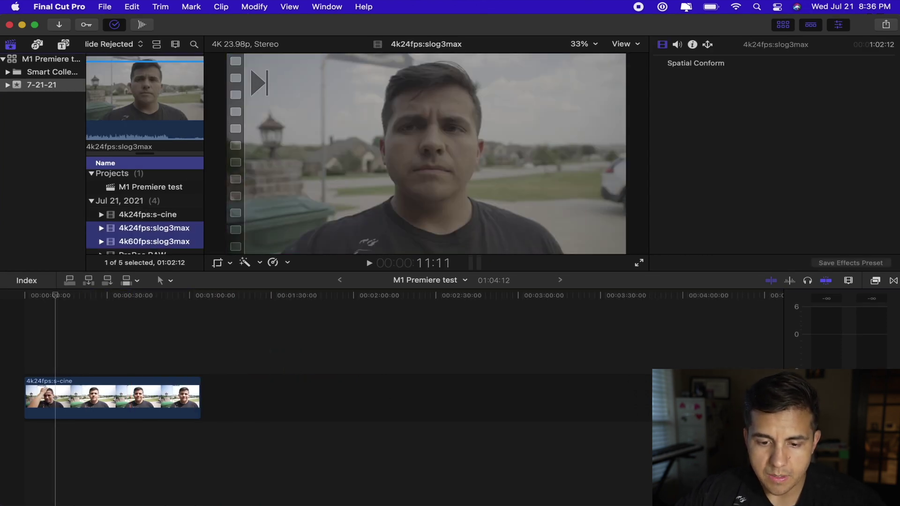
left_click_drag(153, 230, 199, 343)
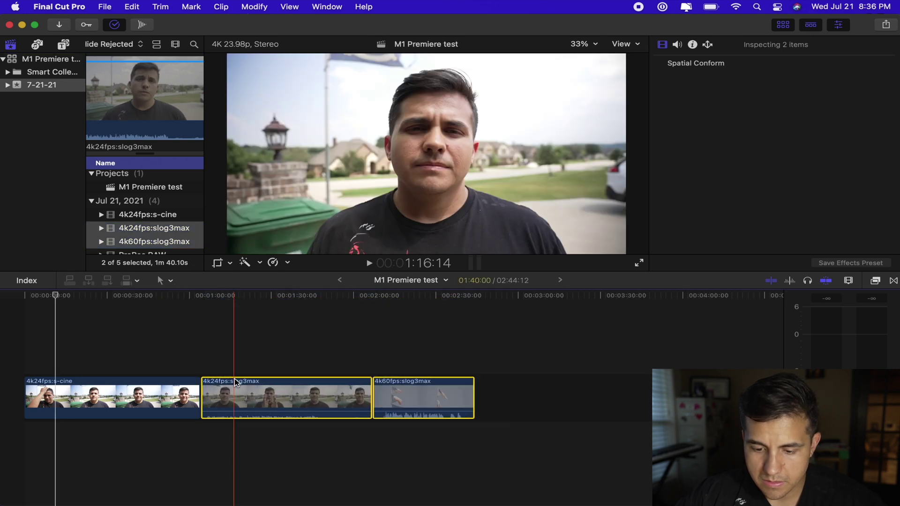
- Turn off the audio of both slog3max clips and play parts of each in the timeline
left_click(196, 343)
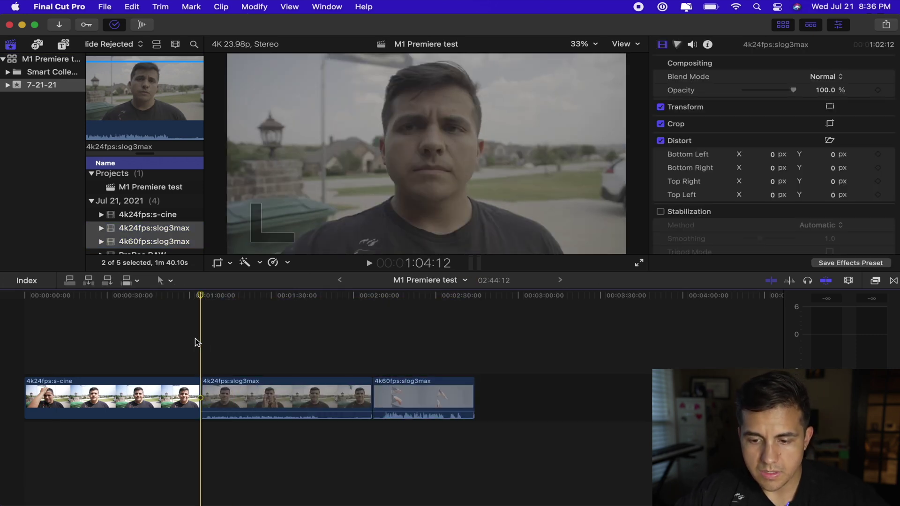
key("space")
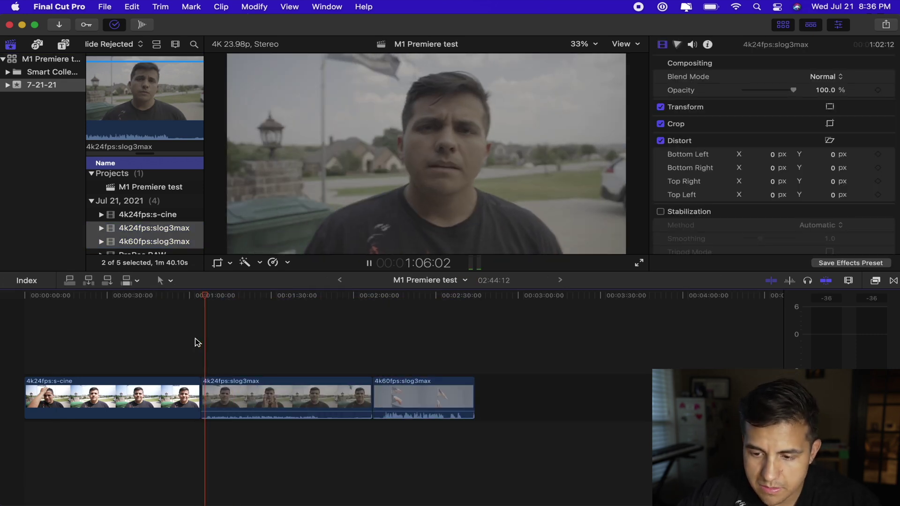
left_click(239, 332)
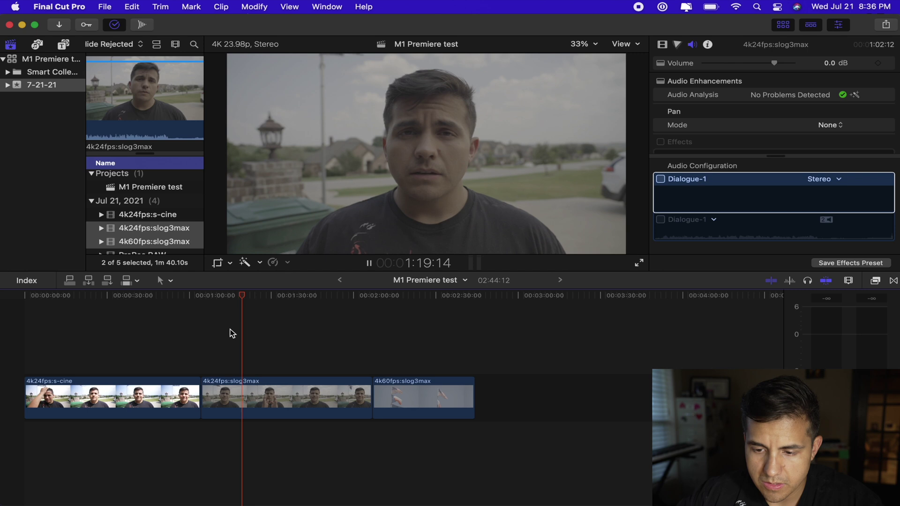
left_click(267, 335)
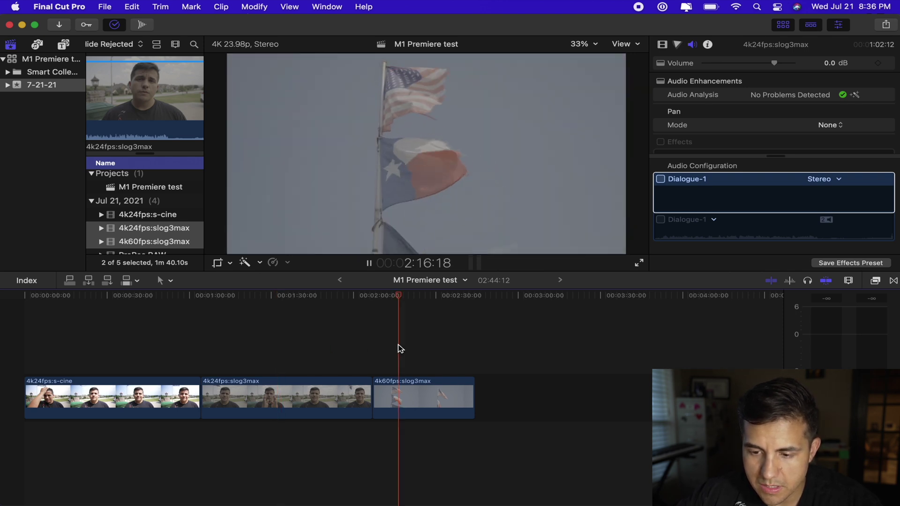
key("space")
- Retime the 4k60fps:slog3max clip in the timeline with Automatic Speed
left_click(401, 398)
right_click(402, 398)
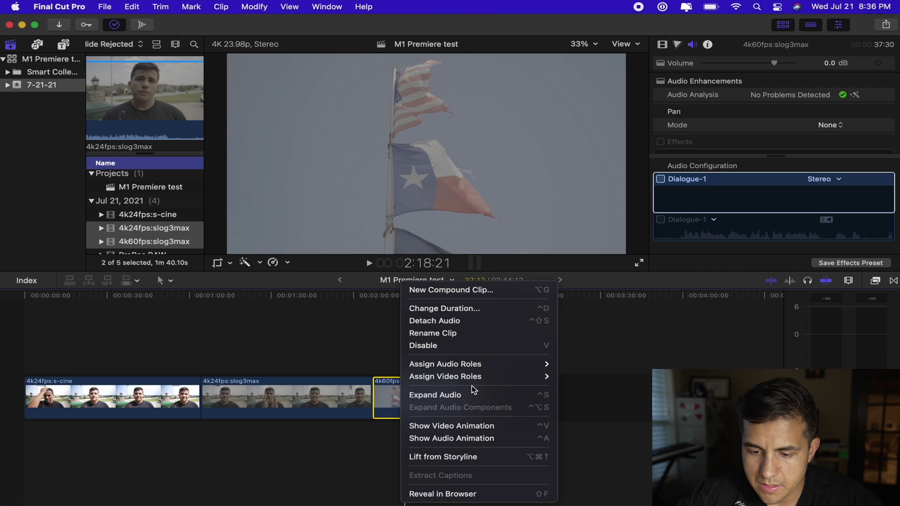
left_click(327, 341)
left_click(274, 262)
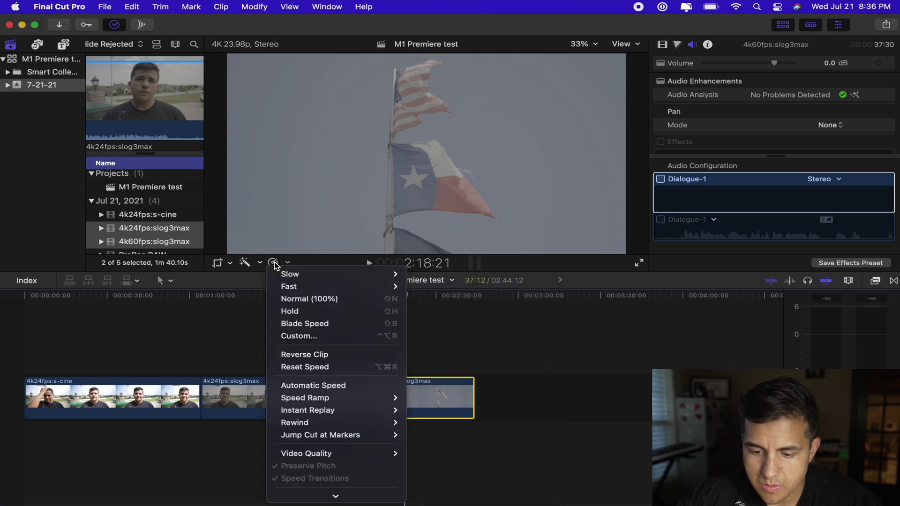
left_click(314, 385)
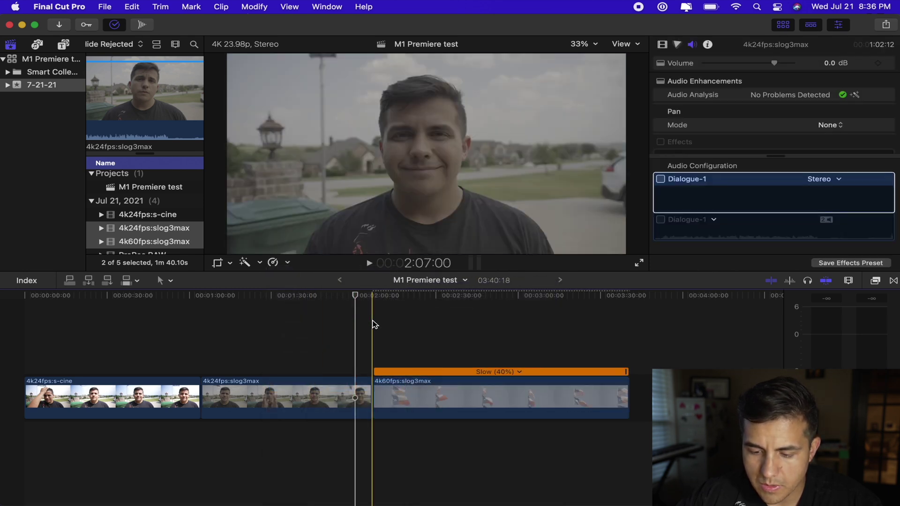
- Play the slowed 4k60fps:slog3max clip from its start and review its retiming options
left_click(373, 324)
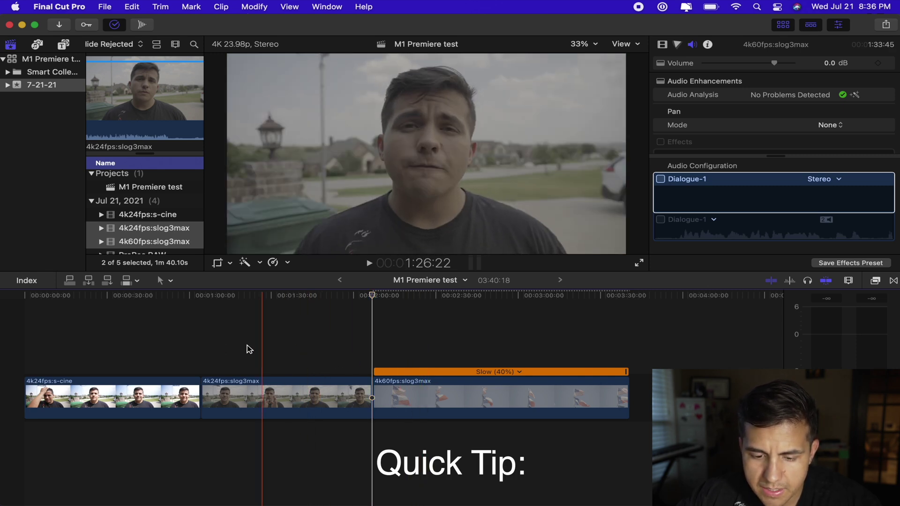
key("l")
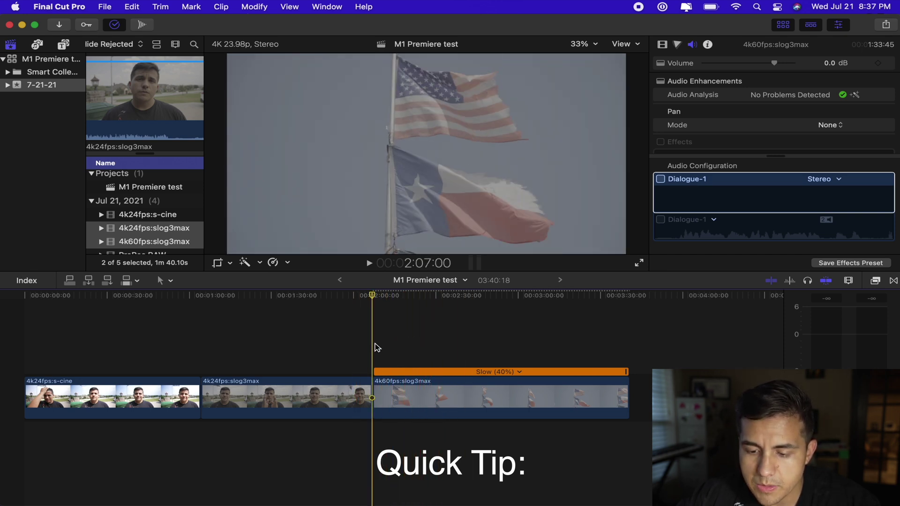
left_click(414, 396)
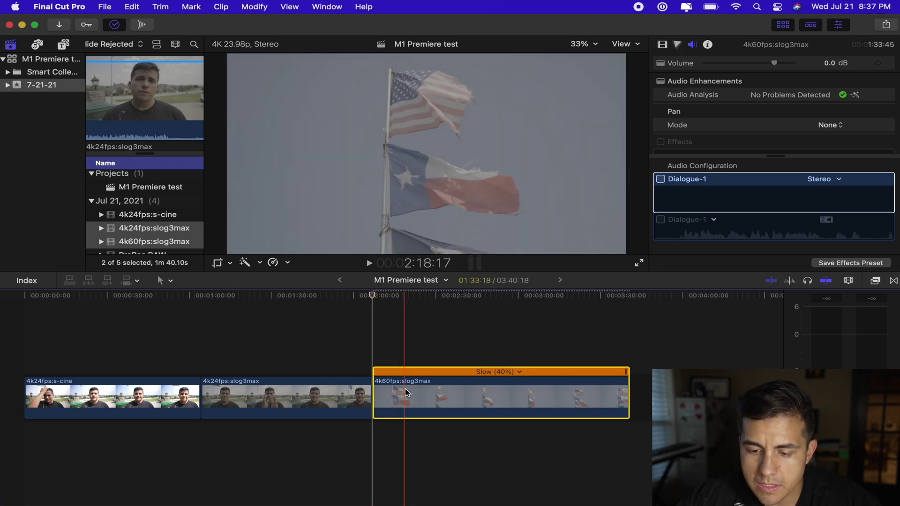
left_click(287, 263)
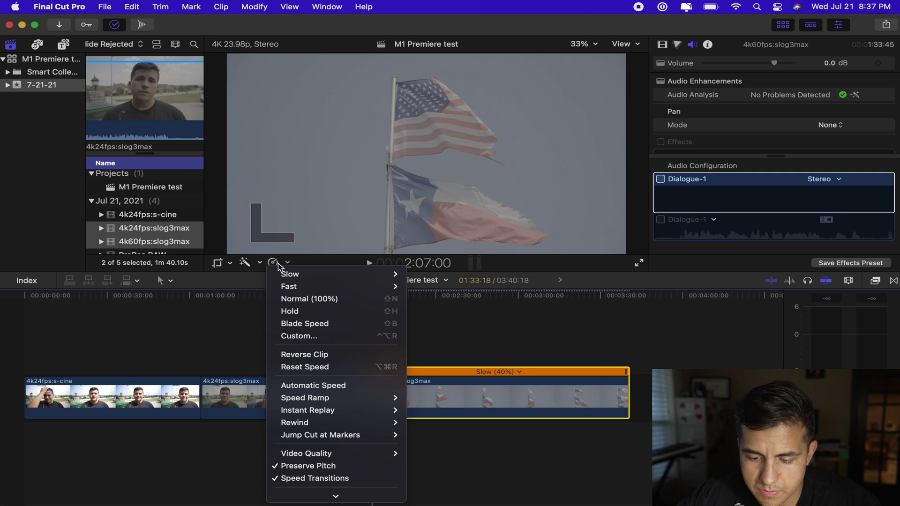
left_click(250, 341)
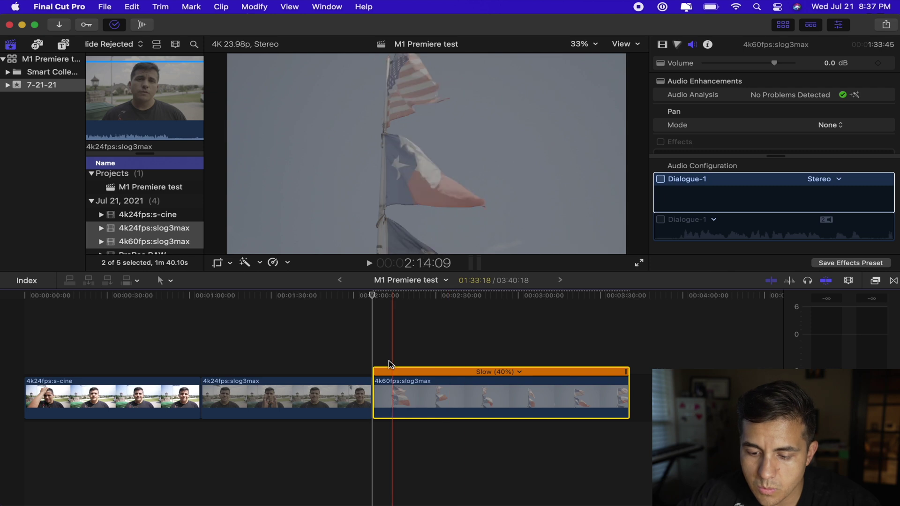
- Replay the slowed 4k60fps:slog3max clip from its start in the timeline and stop partway through
key("l")
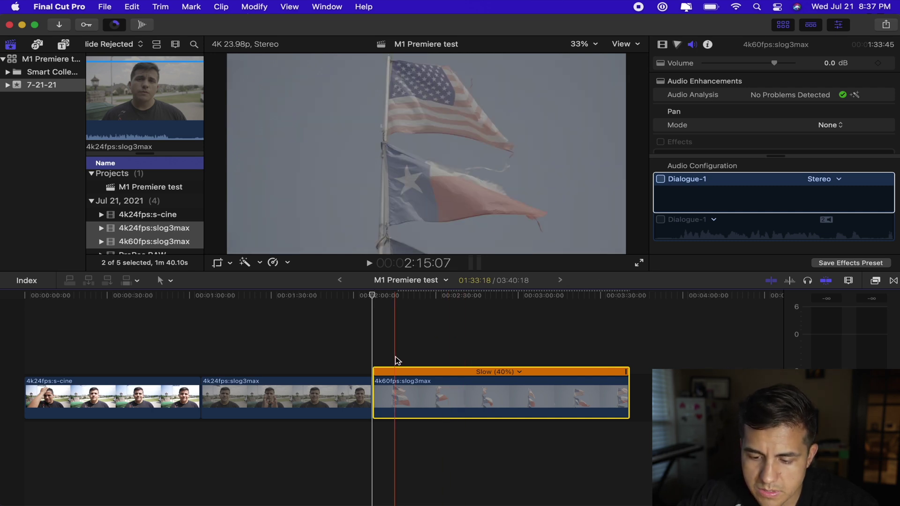
left_click(373, 347)
key("l")
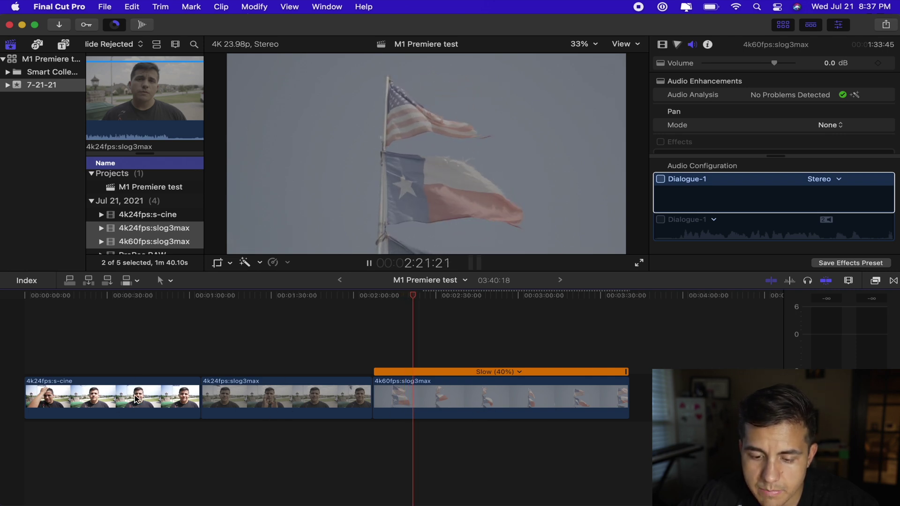
left_click(299, 414)
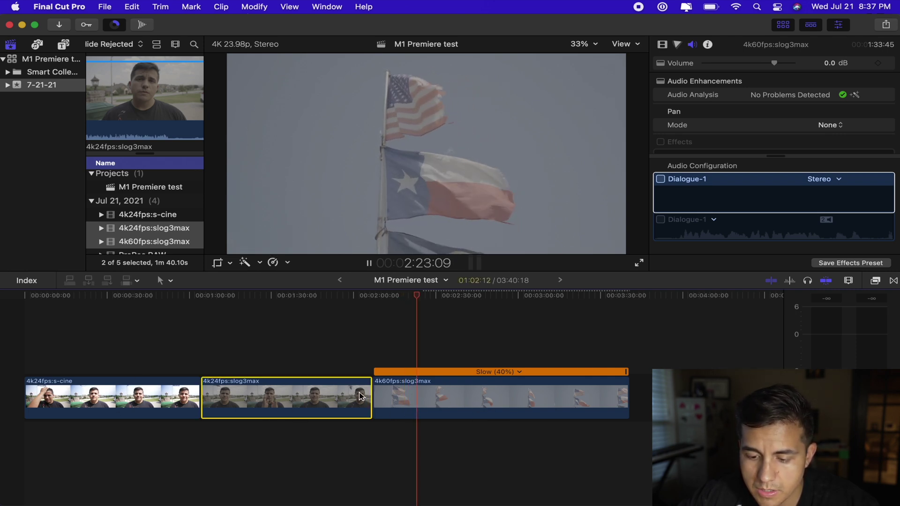
left_click(403, 394)
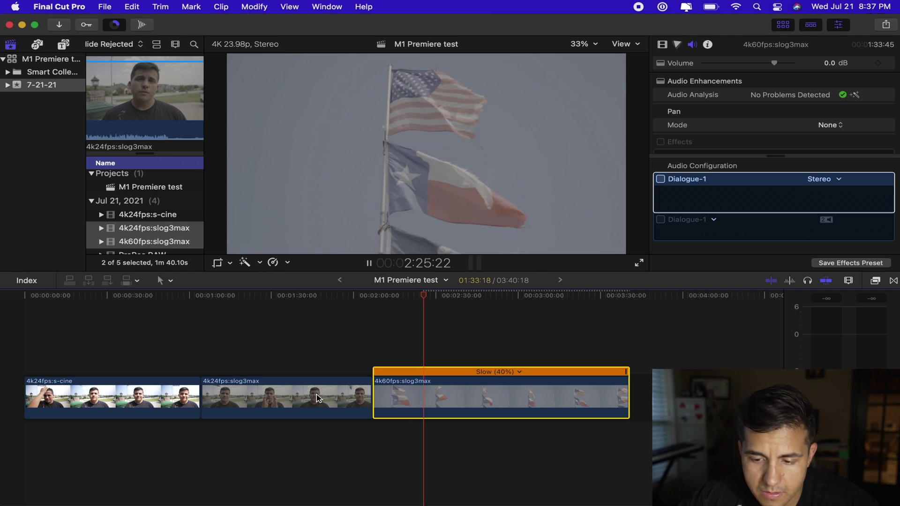
key("space")
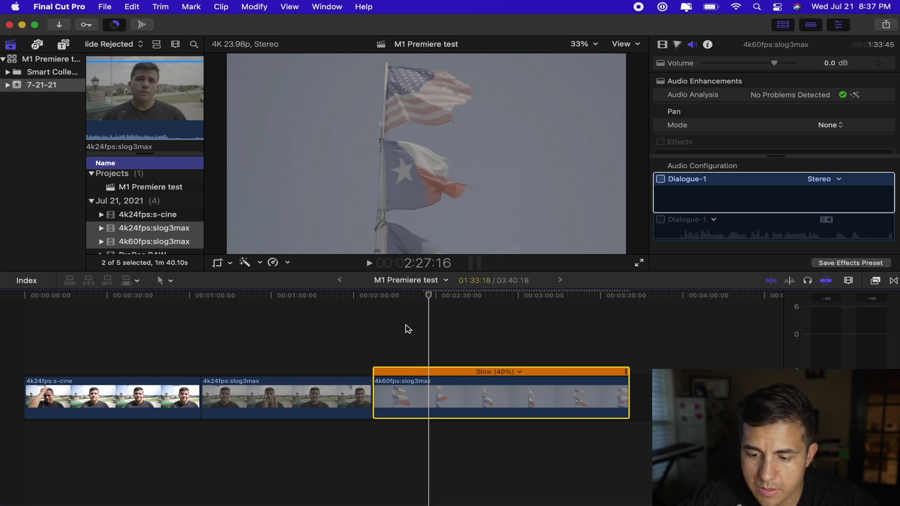
- Switch to Premiere Pro and append the 4k24fps:slog3max clip directly after the 4k24fps:s-cine clip in the sequence
key("ctrl+Up")
left_click(541, 367)
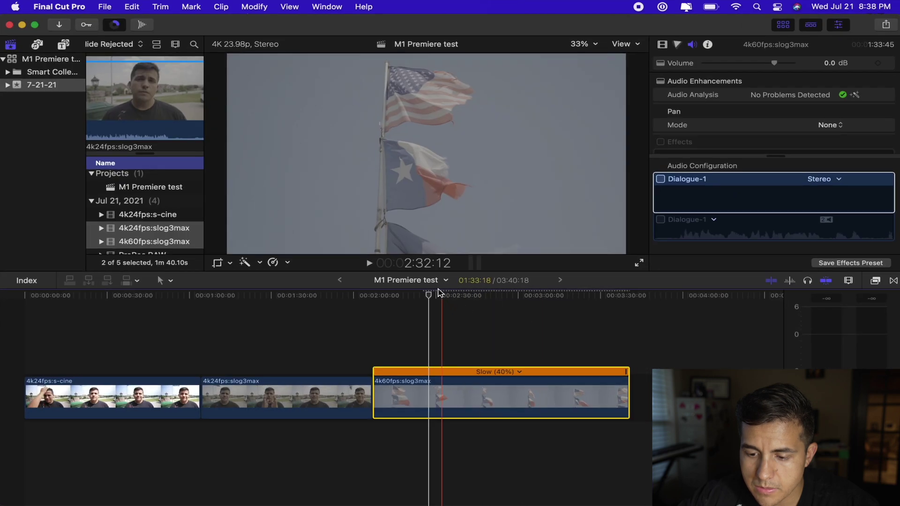
key("ctrl+Up")
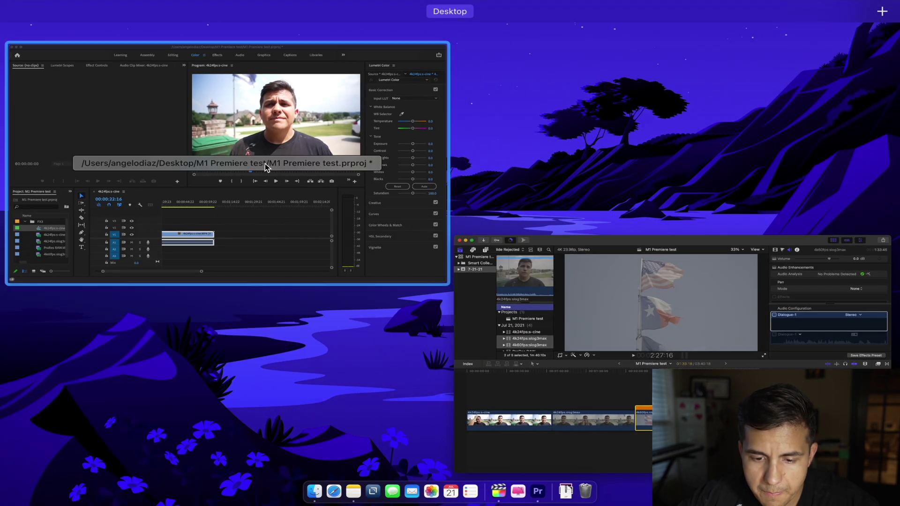
left_click(270, 162)
scroll(381, 381, "up", 3)
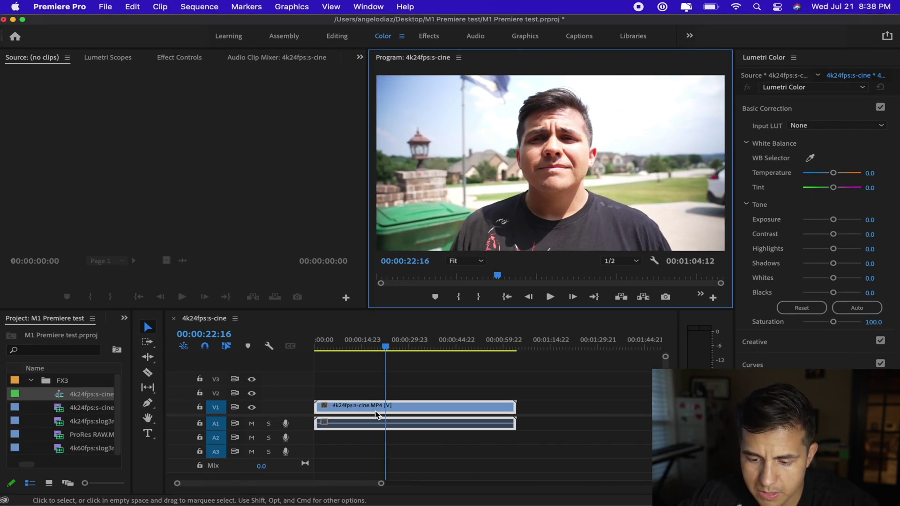
scroll(377, 414, "right", 5)
scroll(377, 415, "left", 2)
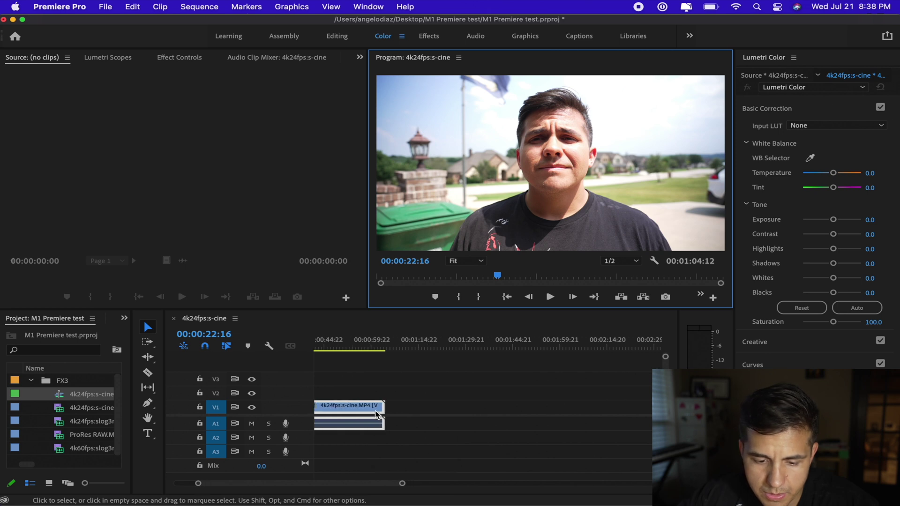
left_click(87, 412)
left_click(89, 424)
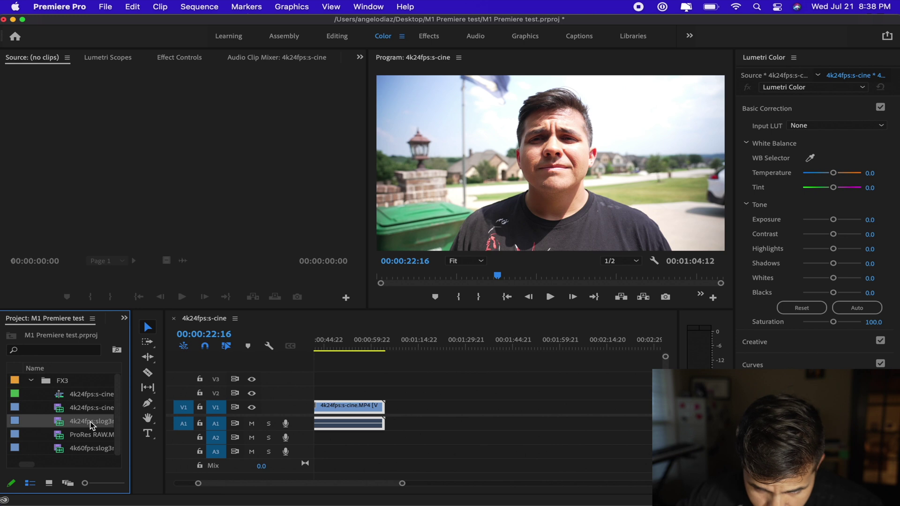
left_click_drag(150, 419, 391, 410)
- Append the 4k60fps:slog3max clip directly after the 4k24fps:slog3max clip on the same tracks
scroll(417, 408, "right", 3)
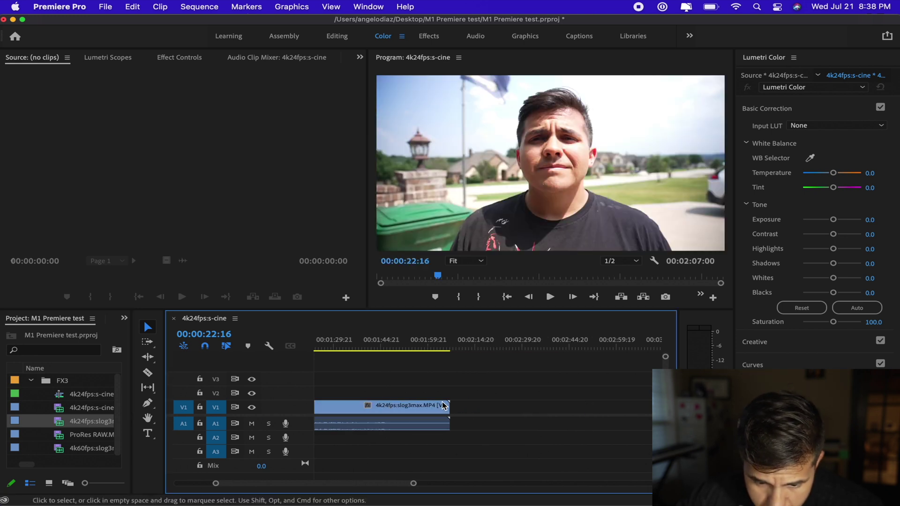
left_click(91, 449)
left_click_drag(81, 450, 457, 414)
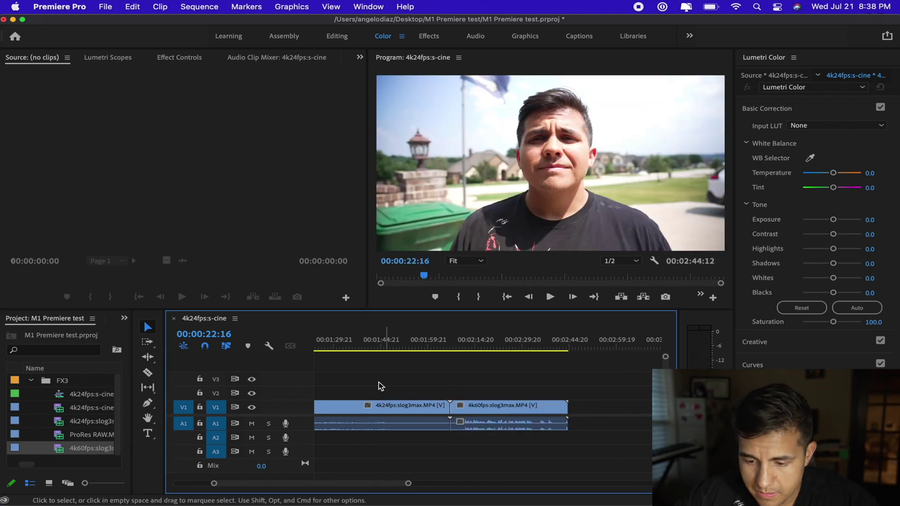
scroll(380, 386, "left", 5)
- View the 4k24fps:slog3max clip from its beginning in the sequence and look over the clips that follow
left_click(447, 390)
scroll(446, 387, "right", 2)
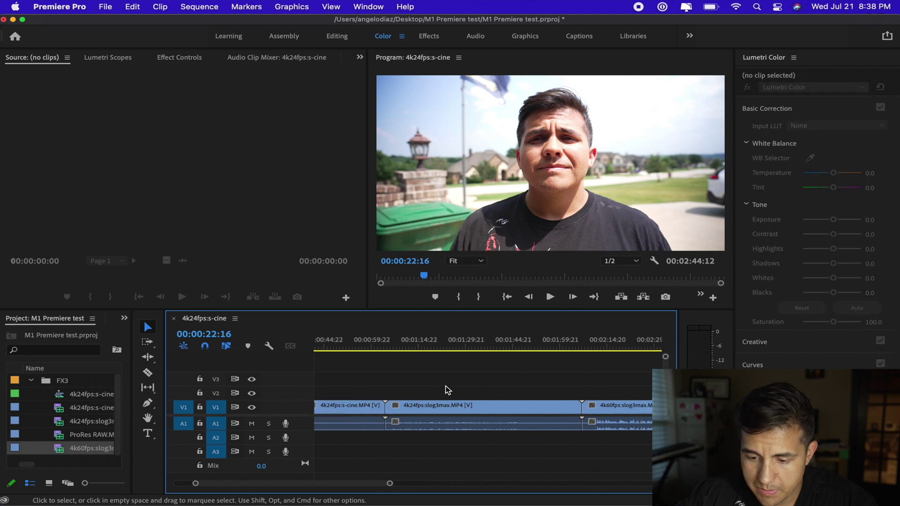
left_click(381, 407)
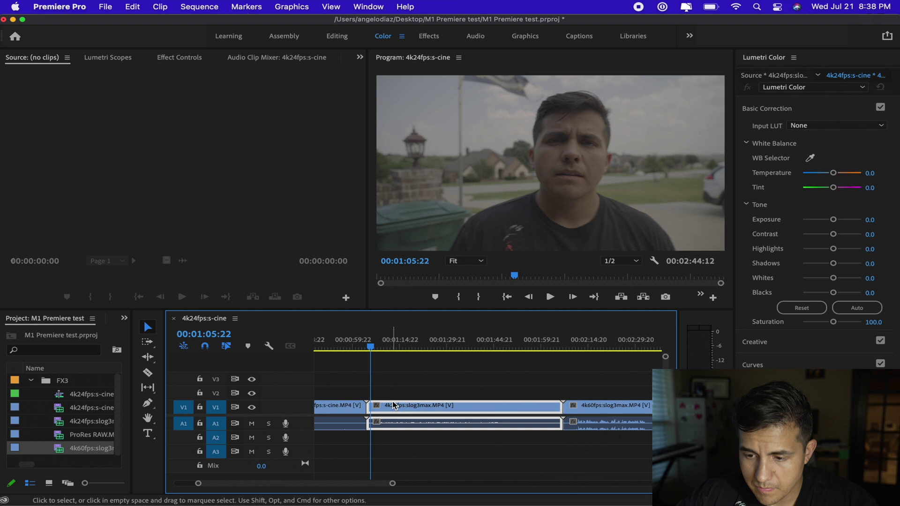
scroll(430, 395, "right", 5)
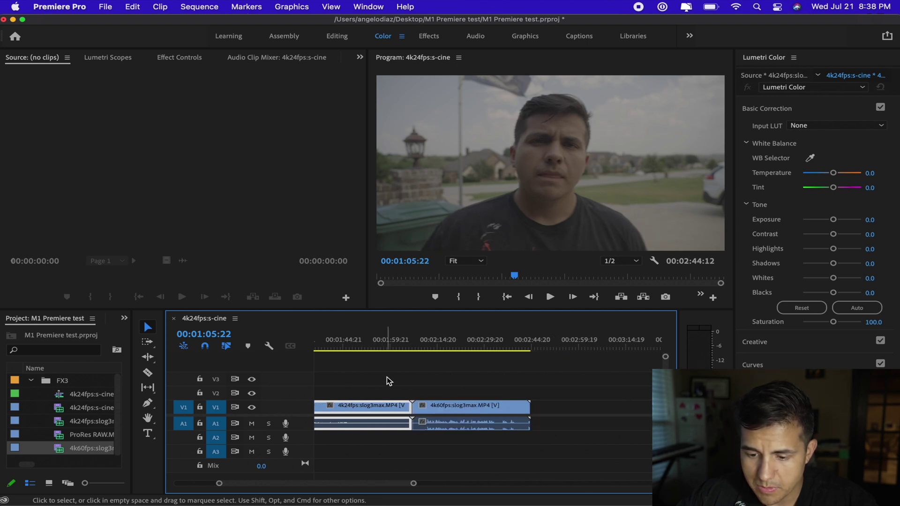
- Switch to Final Cut Pro to check its matching timeline, and return to Premiere Pro
key("ctrl+Up")
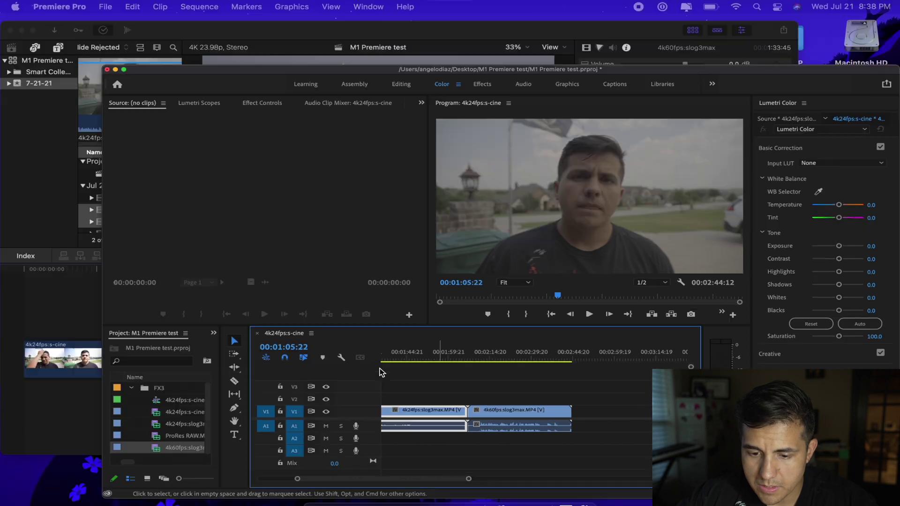
left_click(291, 229)
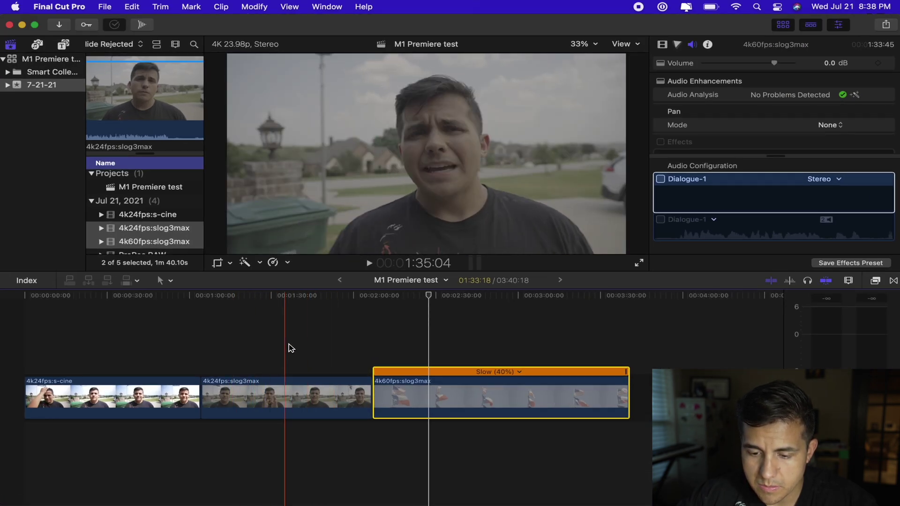
key("ctrl+Up")
left_click(325, 238)
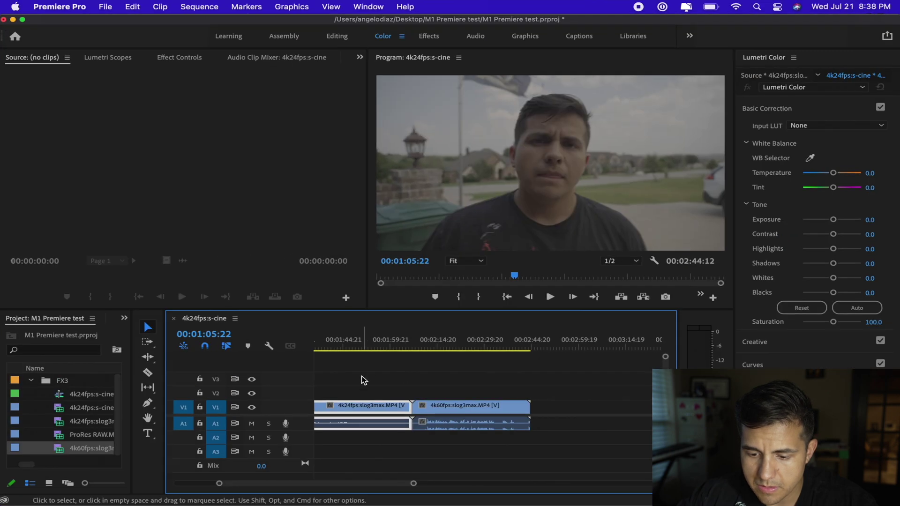
- Scrub the playhead through the 4k24fps:slog3max clip in the Premiere Pro sequence
scroll(371, 384, "up", 5)
scroll(465, 391, "down", 5)
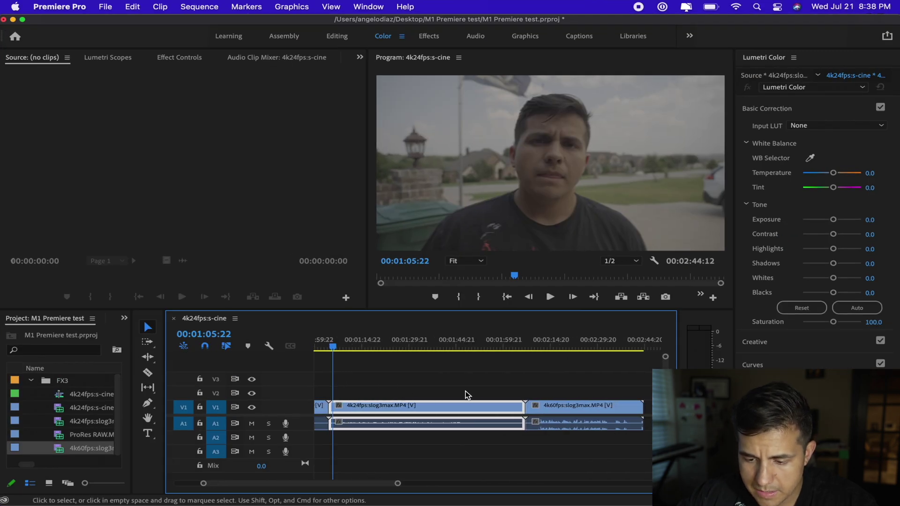
scroll(465, 390, "up", 4)
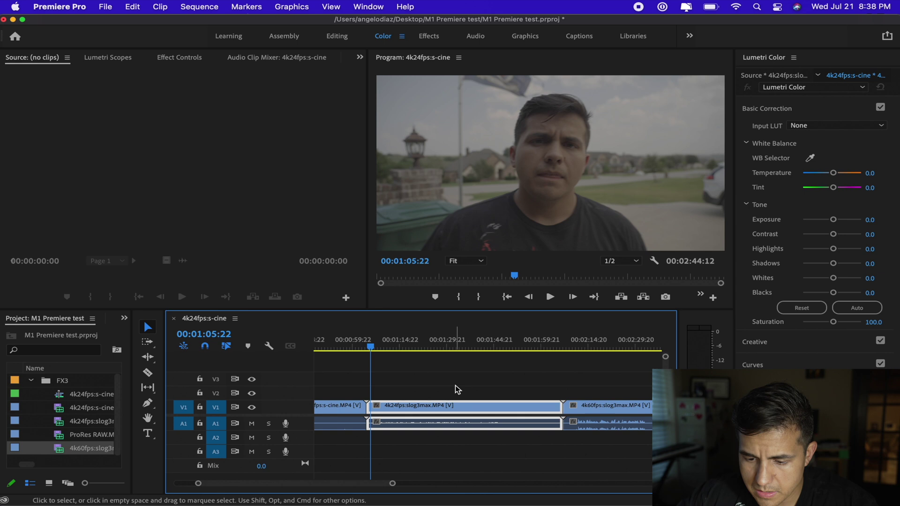
scroll(456, 389, "down", 1)
left_click_drag(352, 348, 395, 348)
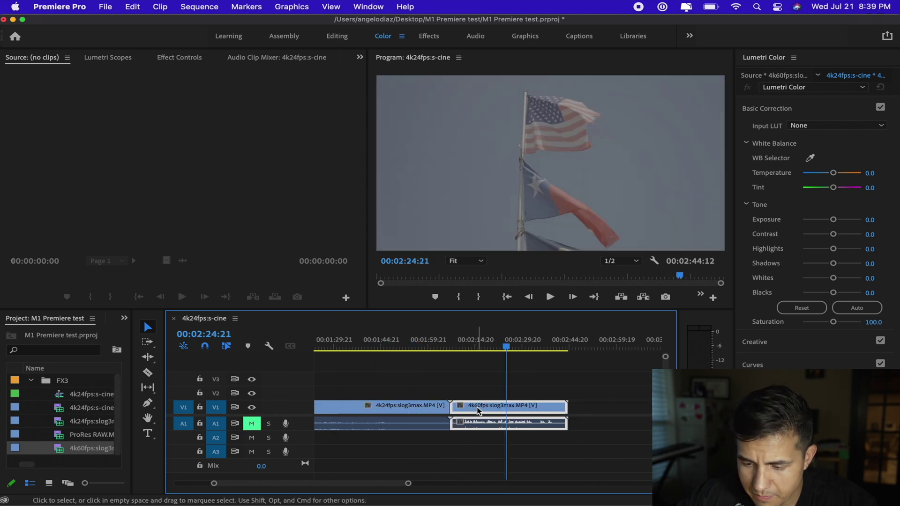
- Slow the 4k60fps:slog3max clip in the sequence to 40% speed with Speed/Duration
right_click(478, 410)
scroll(519, 446, "down", 10)
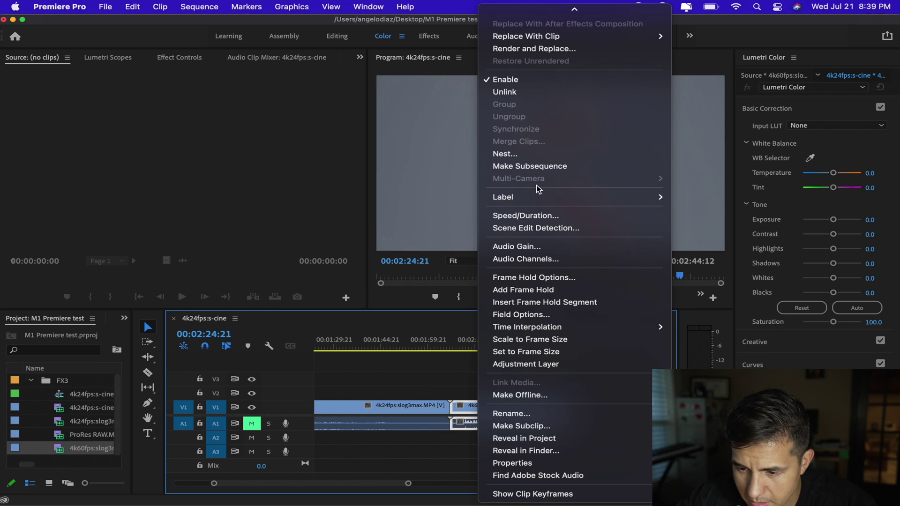
left_click(542, 216)
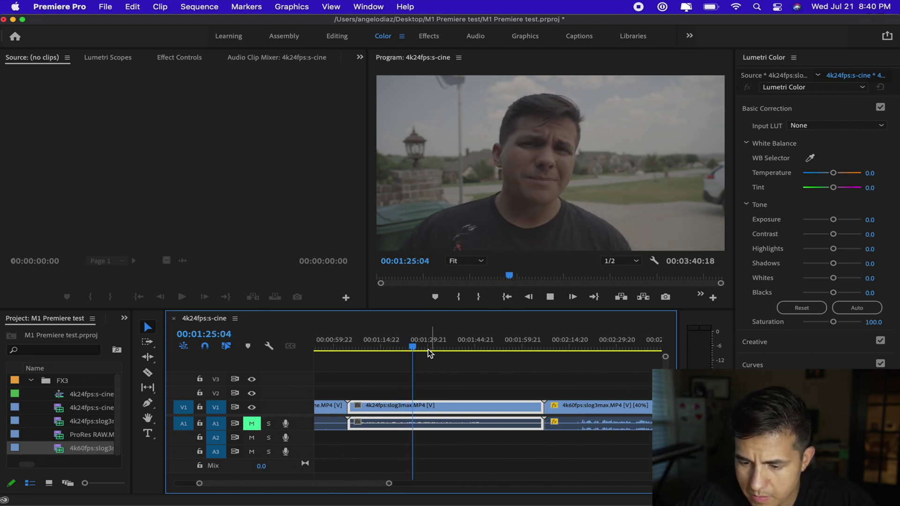
- Pause the 4k24fps:slog3max clip, scrub further into it, and resume playback
key("space")
mouse_move(428, 349)
left_mouse_down()
mouse_move(429, 341)
mouse_move(440, 345)
left_mouse_up()
key("space")
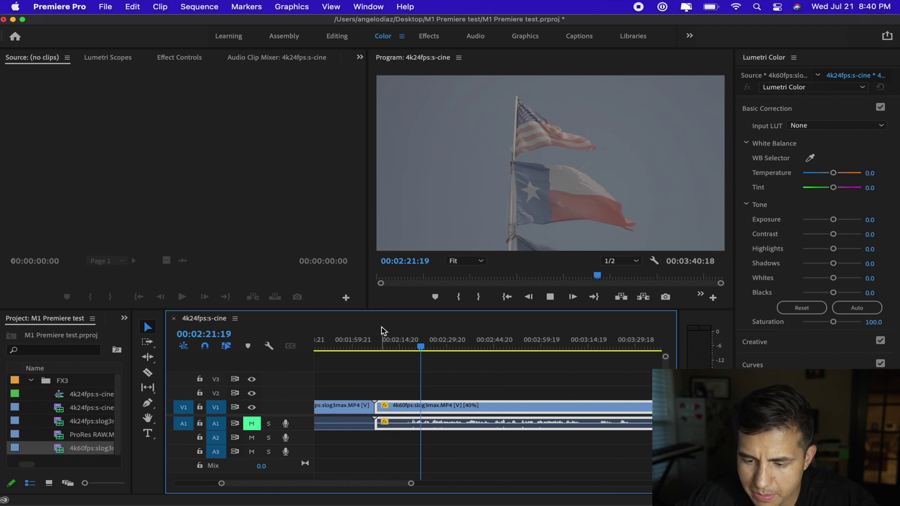
- Play the slowed 4k60fps:slog3max clip in the sequence, pausing and restarting it to judge the playback
key("space")
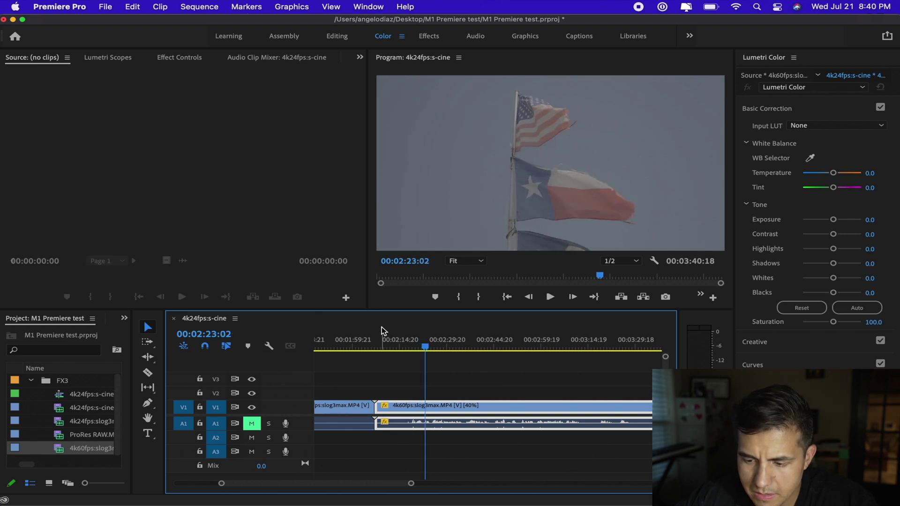
key("space")
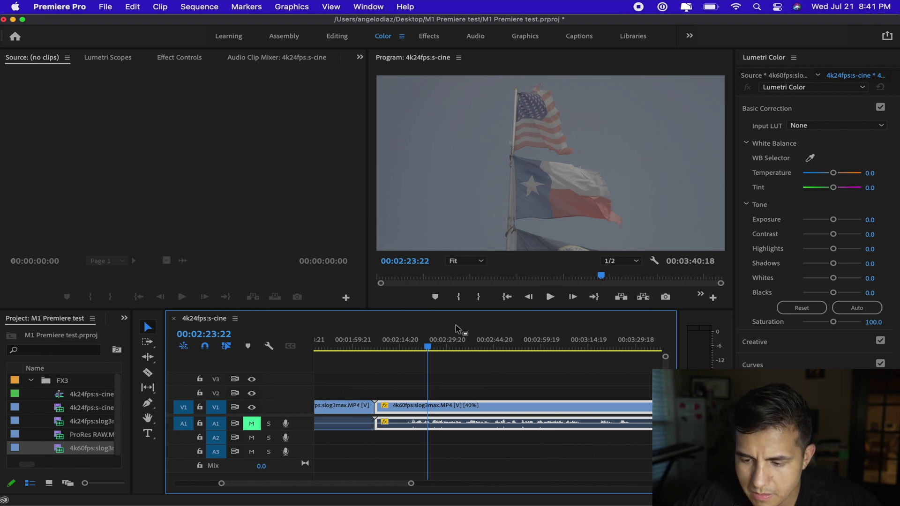
key("space")
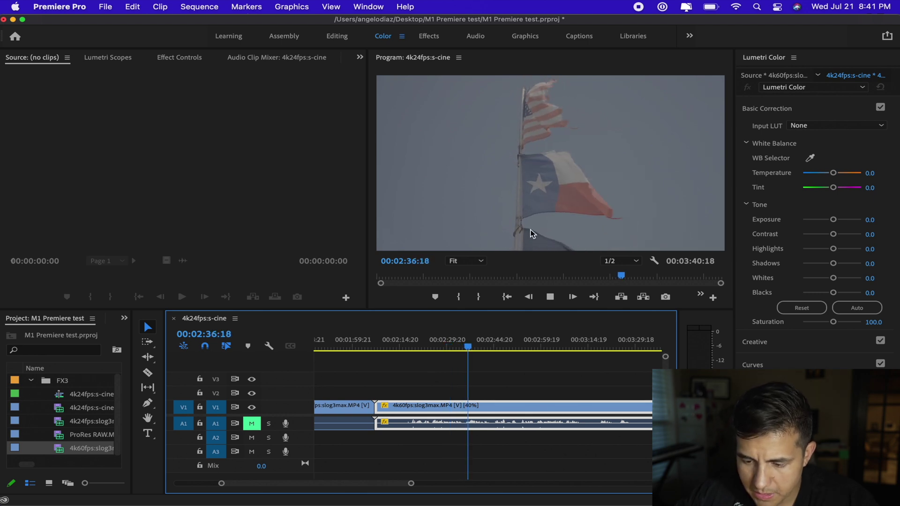
- Append the ProRes RAW clip after the slowed 4k60fps:slog3max clip and place the playhead near its start
scroll(478, 397, "right", 5)
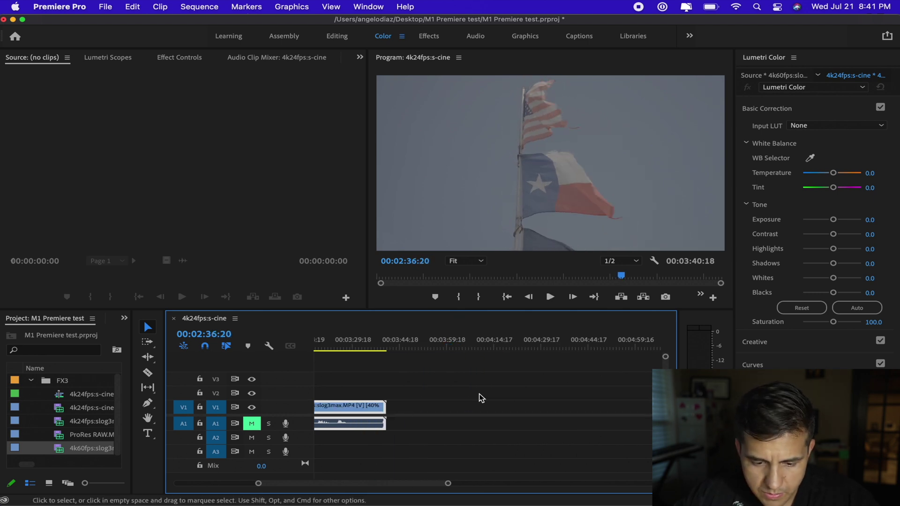
left_click(105, 435)
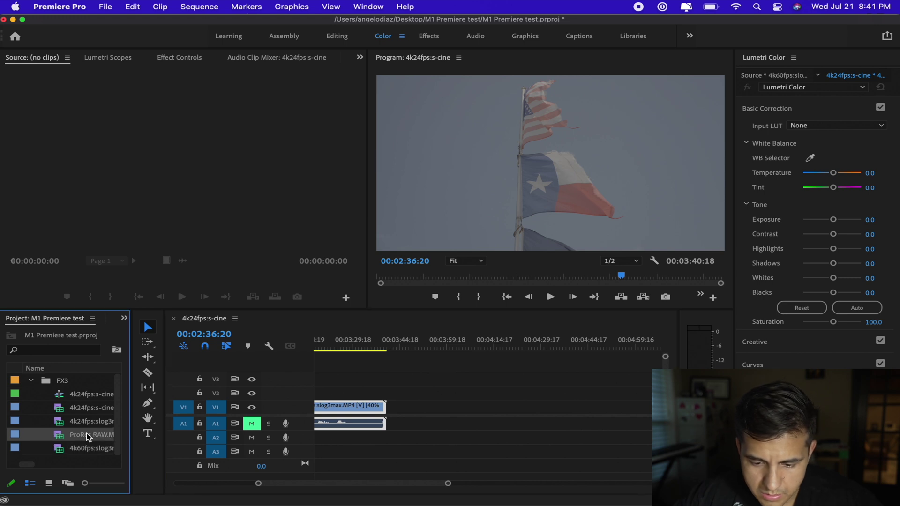
left_click_drag(175, 436, 388, 422)
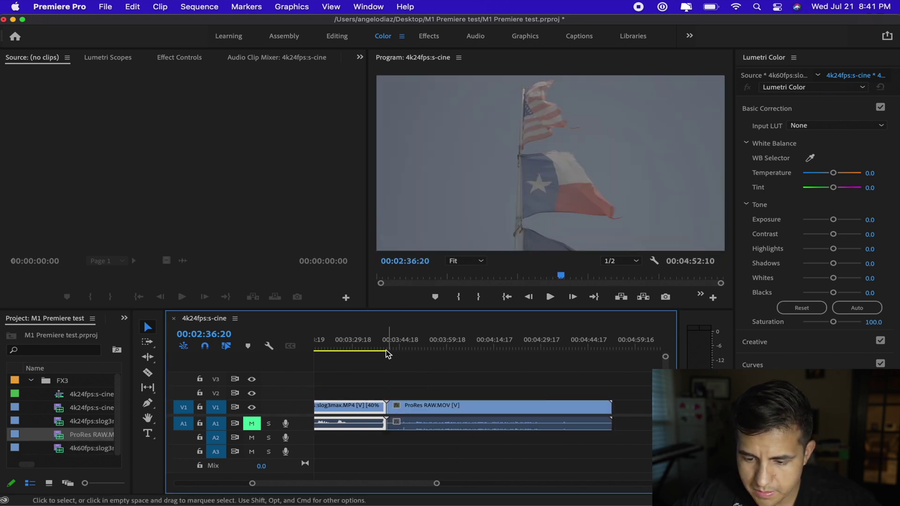
left_click(392, 342)
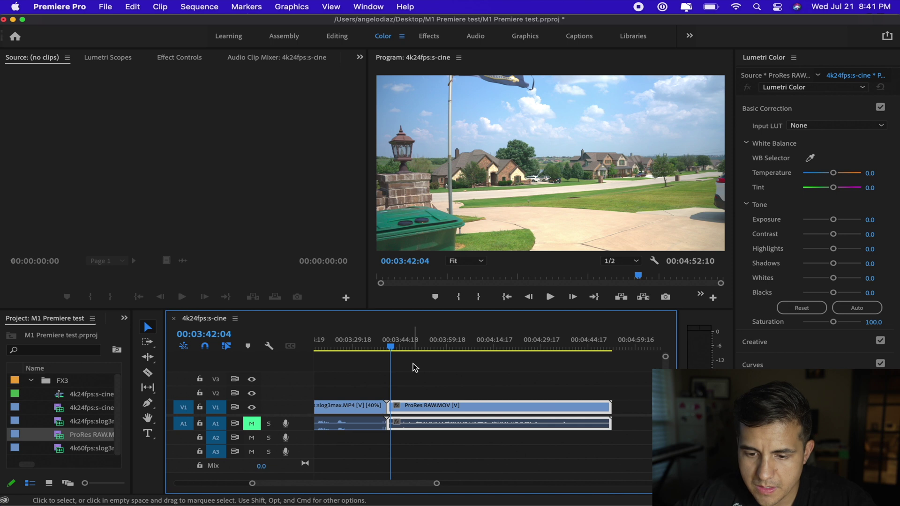
- Switch to Final Cut Pro and turn off the audio of the ProRes RAW clip in the timeline
key("ctrl+Up")
left_click(296, 186)
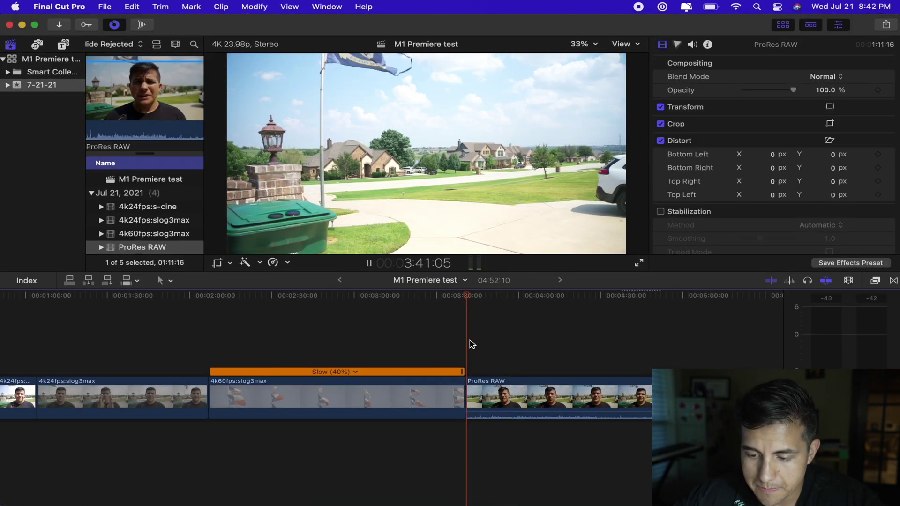
left_click(506, 391)
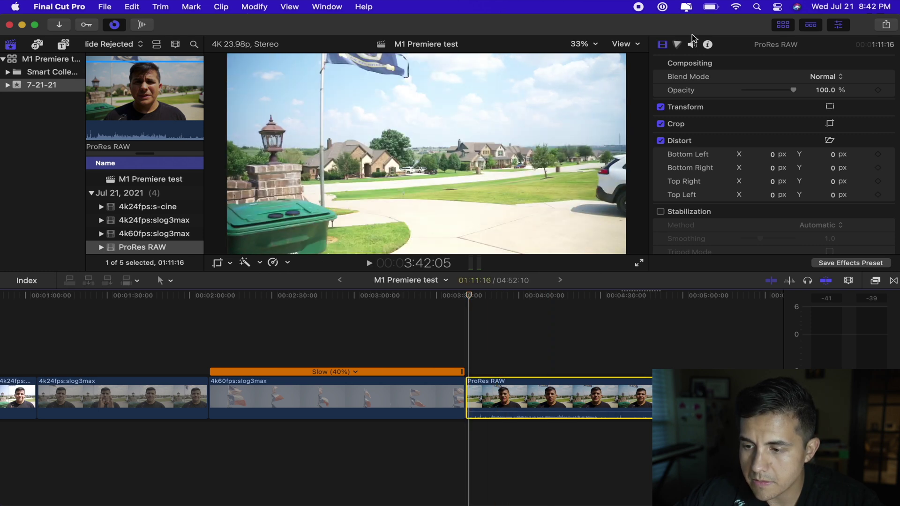
left_click(692, 45)
left_click(660, 180)
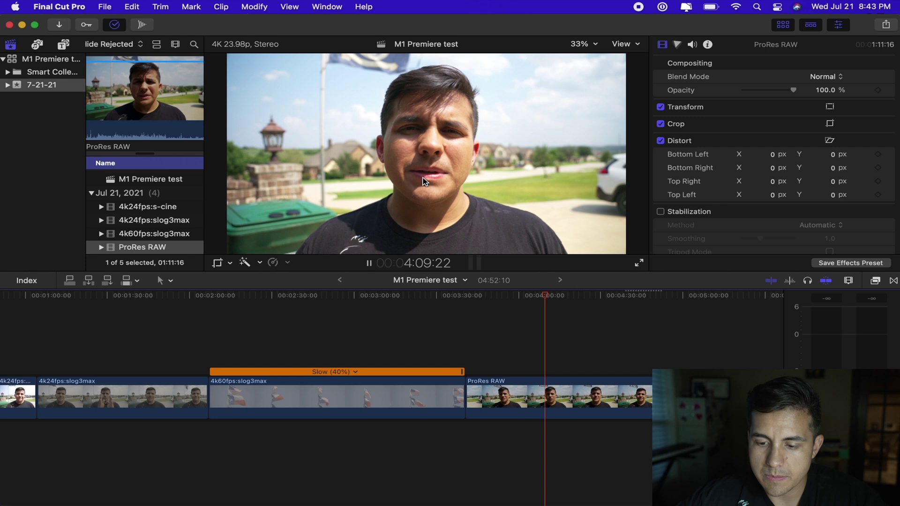
- Switch back to the Premiere Pro sequence containing the ProRes RAW clip
key("ctrl+Up")
left_click(374, 137)
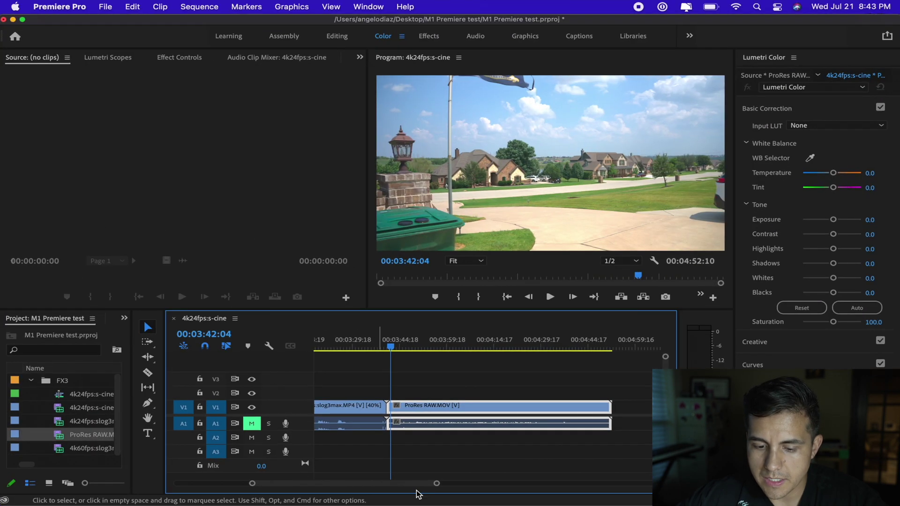
- Play the ProRes RAW clip and part of the slowed 4k60fps:slog3max clip in the Premiere Pro sequence to judge their playback
scroll(414, 401, "right", 2)
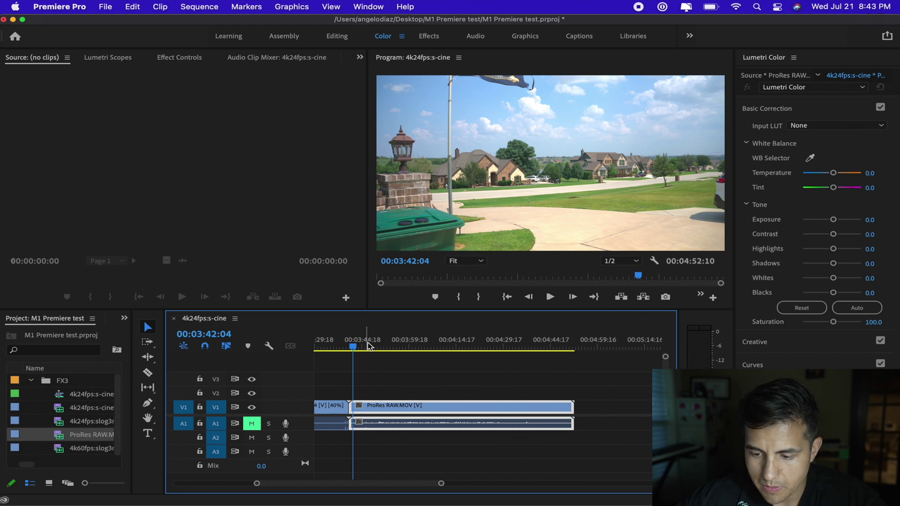
key("space")
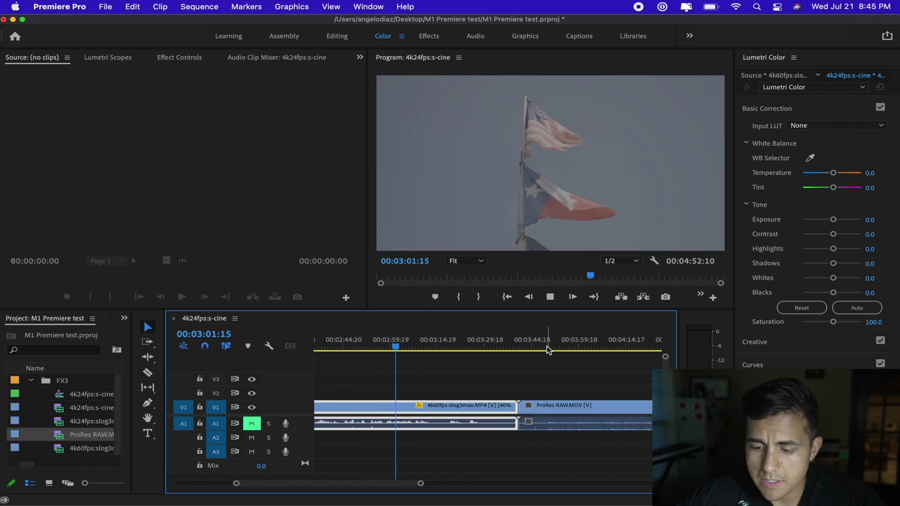
key("space")
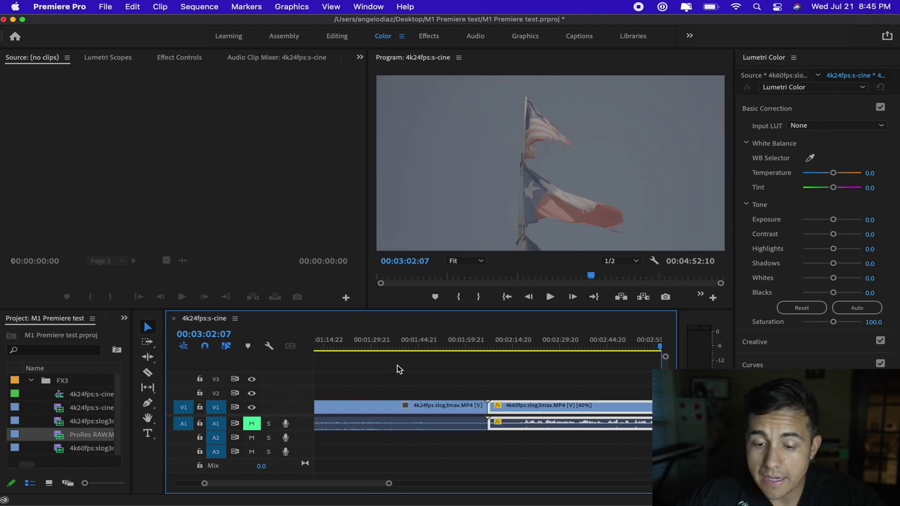
- Switch to Final Cut Pro and set the 4k24fps:slog3max clip's camera LUT to Sony S-Log3/S-Gamut3.Cine
key("ctrl+Up")
left_click(247, 182)
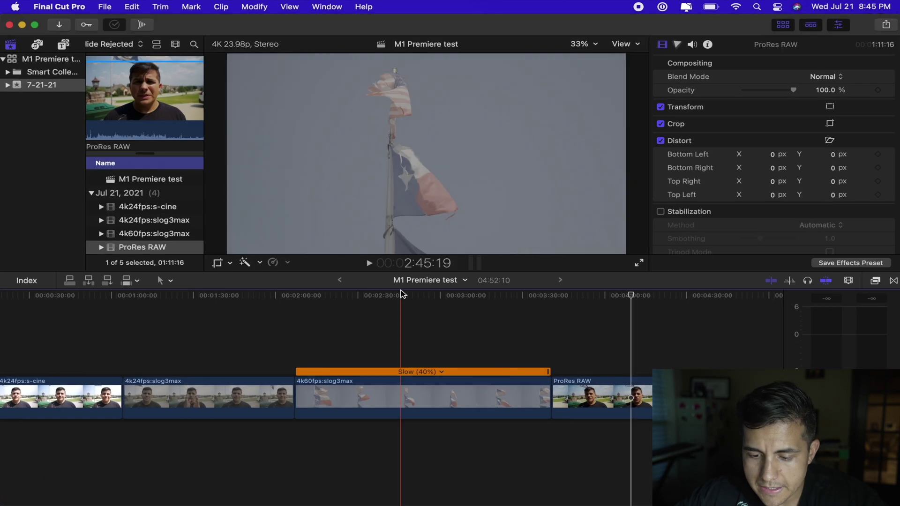
scroll(445, 328, "left", 3)
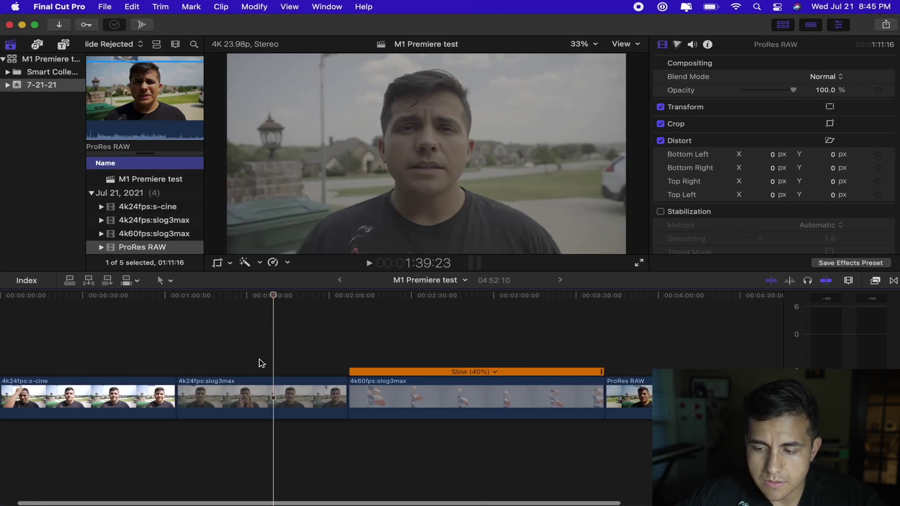
left_click(273, 399)
left_click(708, 44)
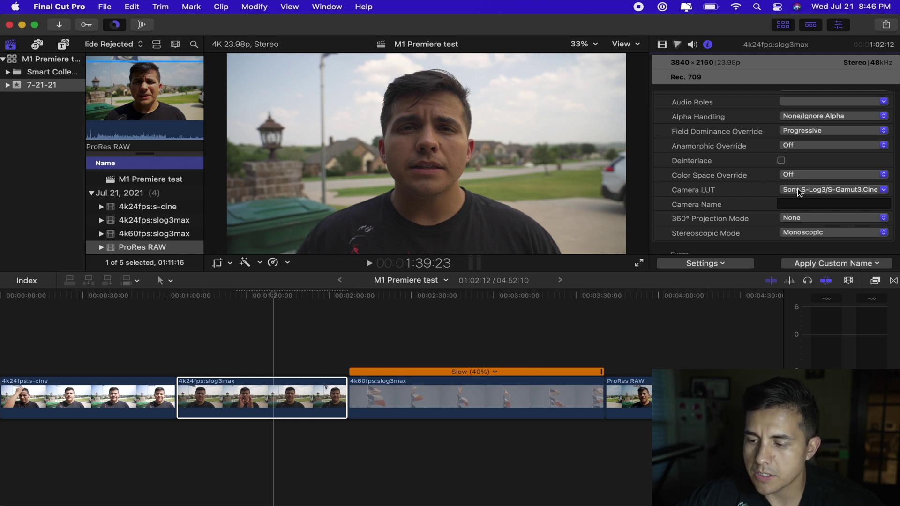
left_click(798, 192)
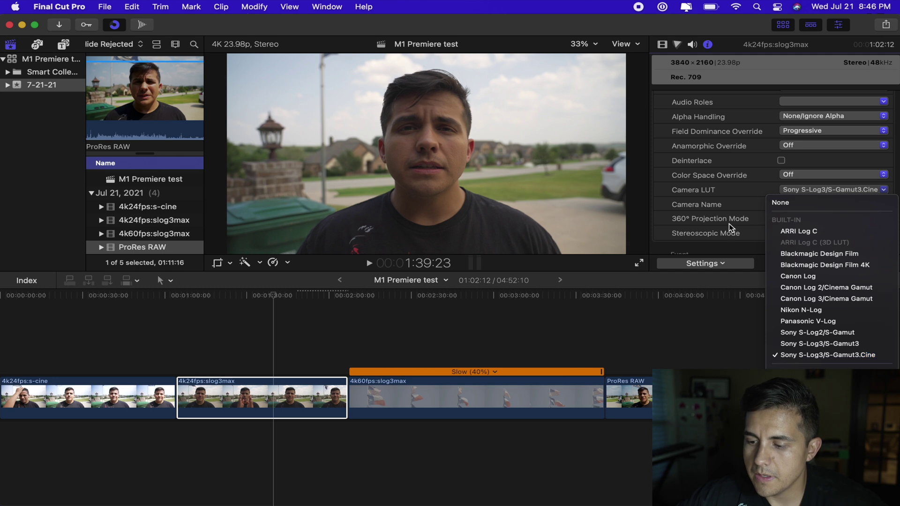
left_click(761, 197)
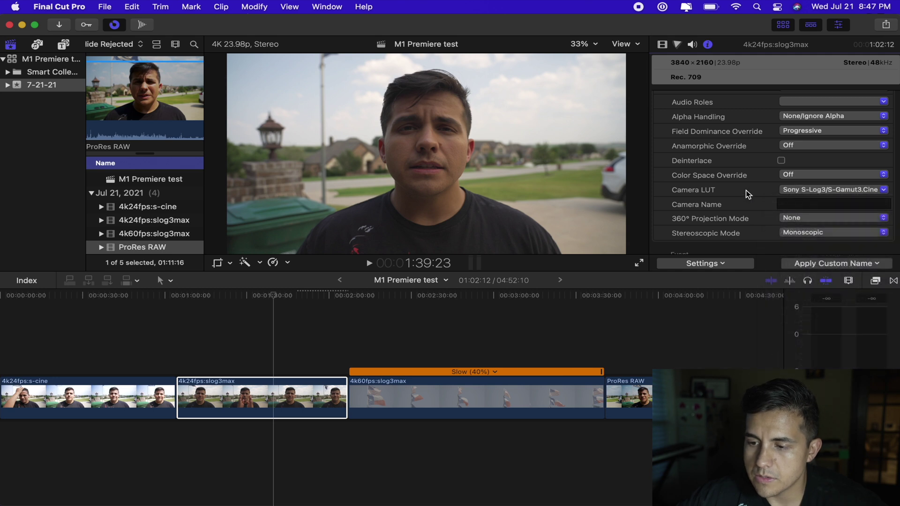
- Remove the Color Wheels 1 correction from the 4k24fps:slog3max clip and check its color settings
left_click(663, 45)
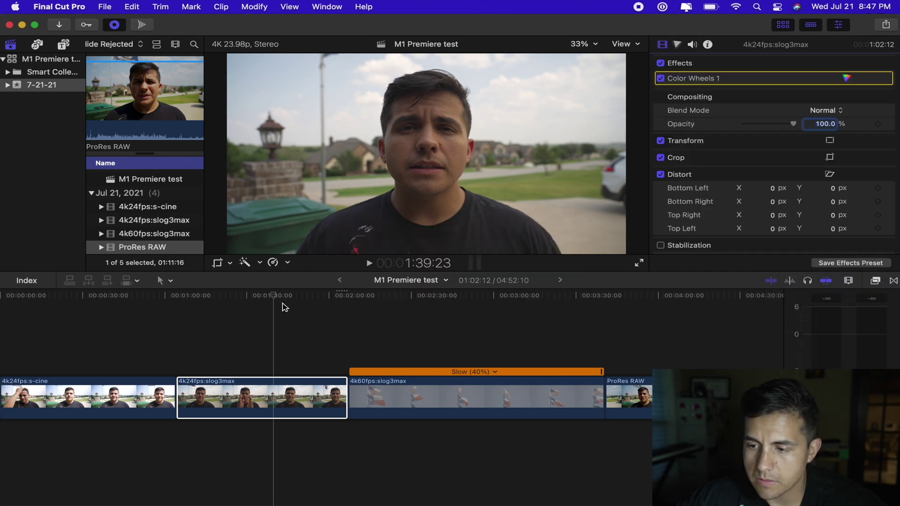
left_click(737, 77)
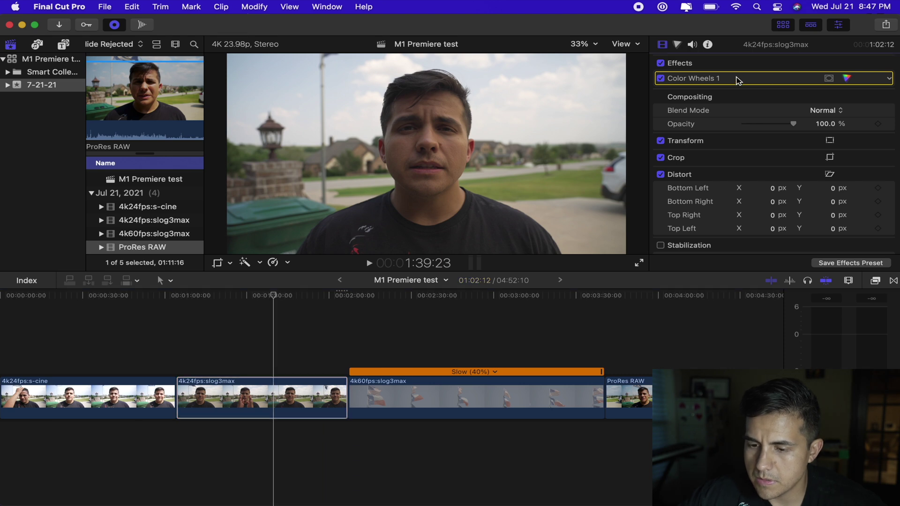
scroll(738, 80, "down", 2)
left_click(678, 44)
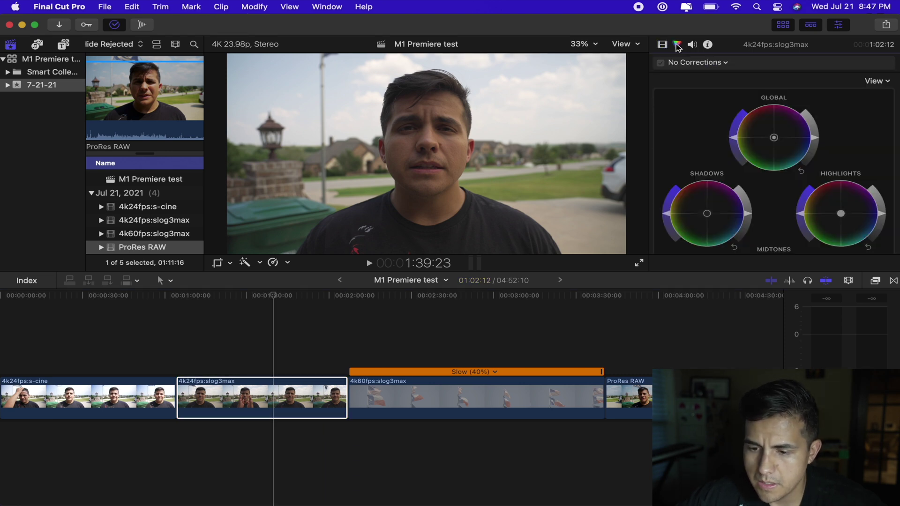
left_click(662, 45)
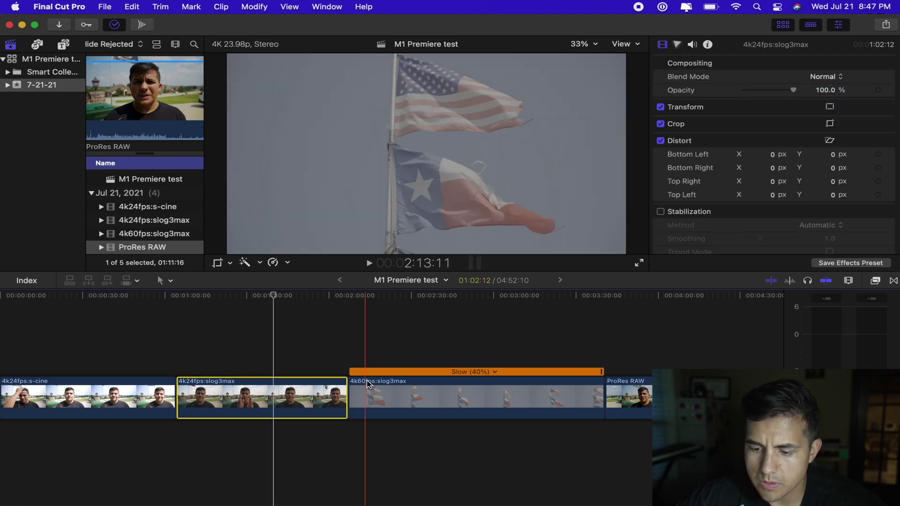
- Set the slowed 4k60fps:slog3max clip's camera LUT to Sony S-Log3/S-Gamut3.Cine
left_click(424, 398)
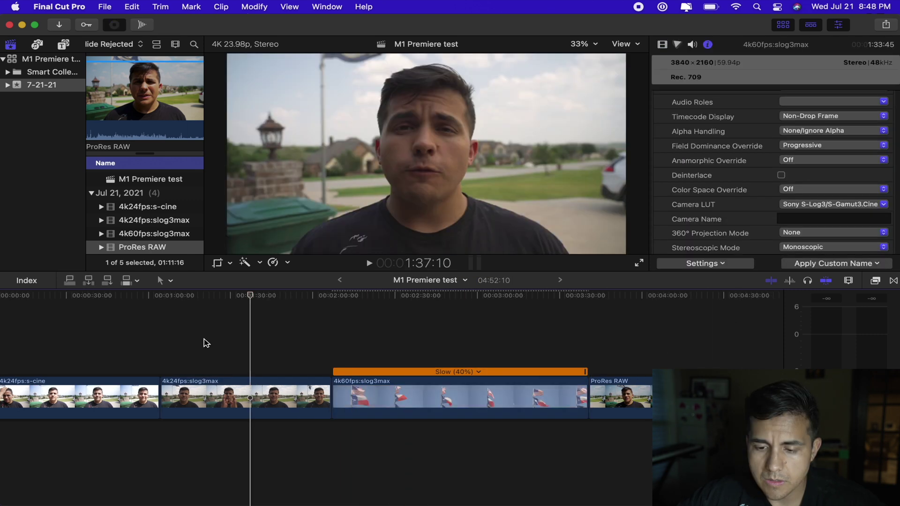
- Switch back to the Premiere Pro sequence and place the playhead on the 4k24fps:slog3max clip
key("ctrl+Up")
left_click(411, 158)
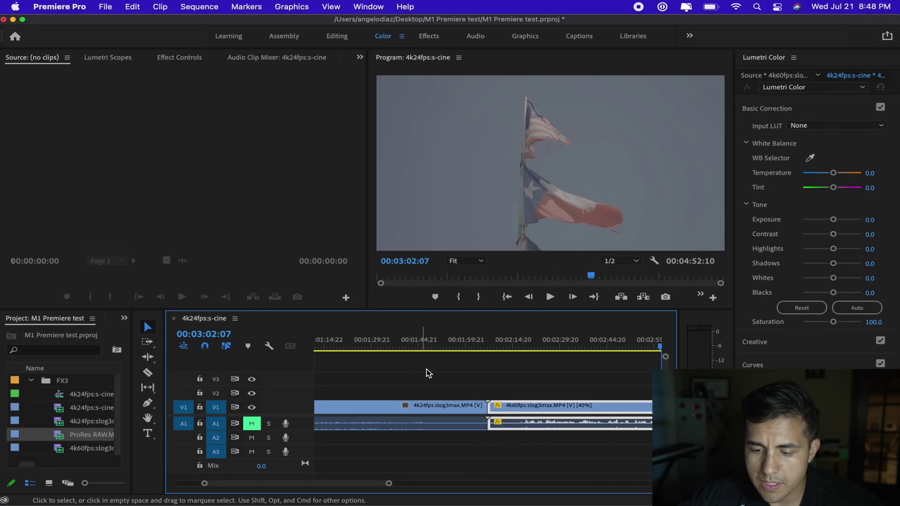
scroll(391, 392, "left", 5)
key("minus")
key("minus")
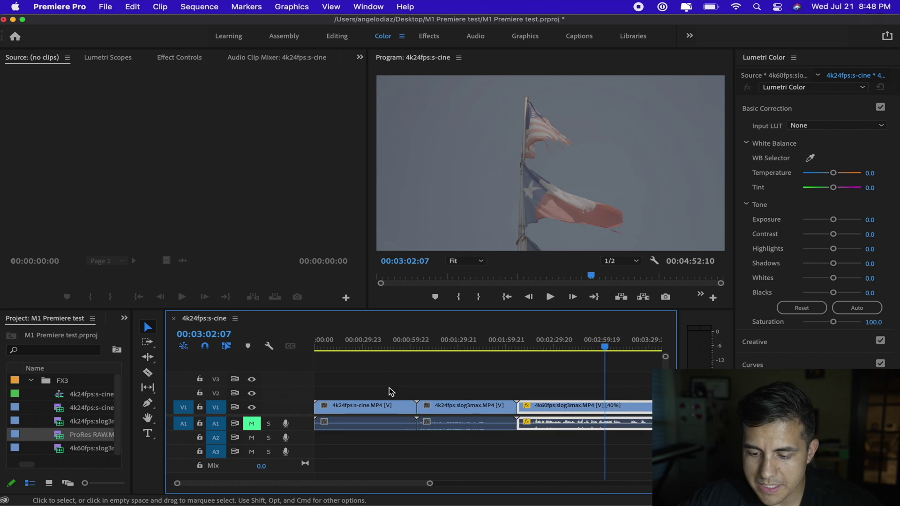
left_click(375, 348)
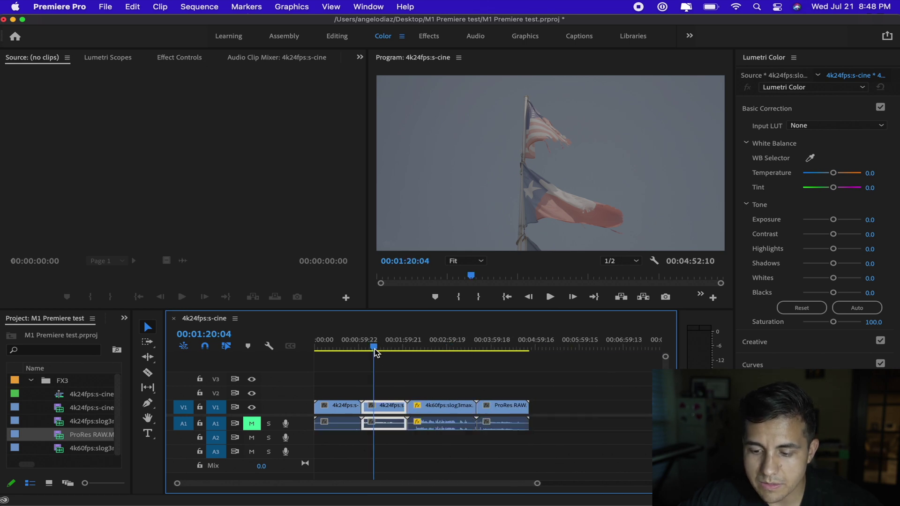
- Apply the S-Log3 SG3.Cine to Rec. input LUT to both slog3max clips and set the 4k24fps:slog3max clip's exposure to 1.2
key("equal")
key("equal")
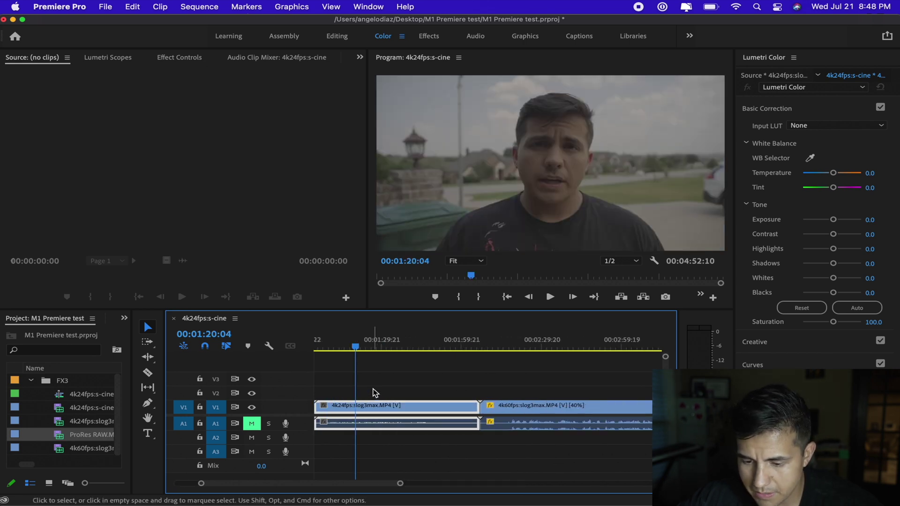
key("minus")
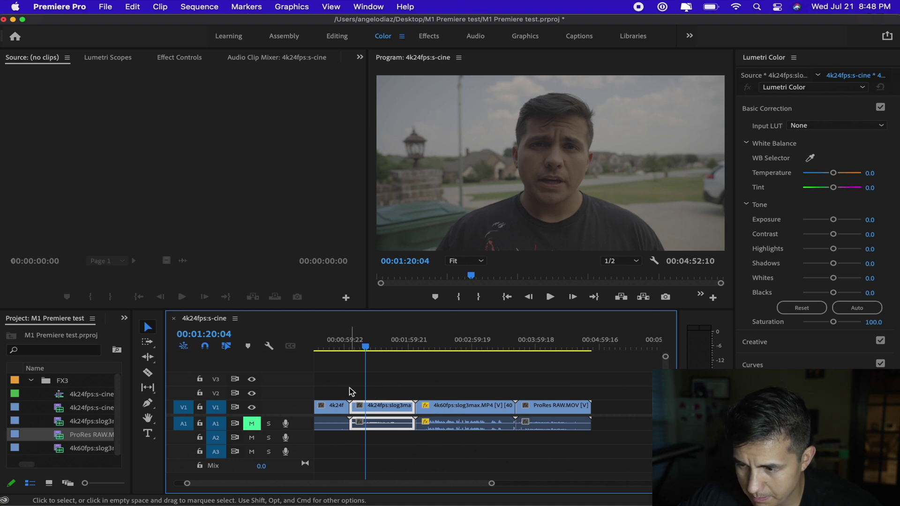
scroll(351, 392, "up", 2)
left_click(816, 134)
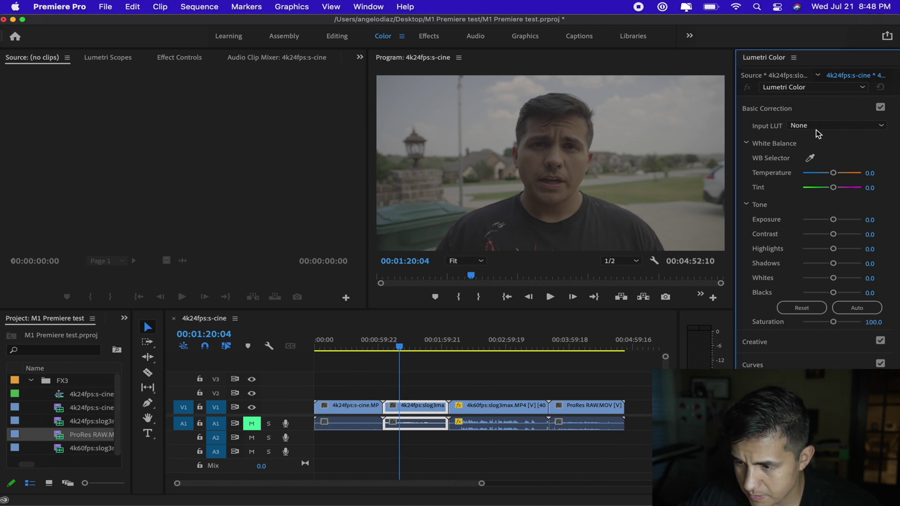
left_click(817, 126)
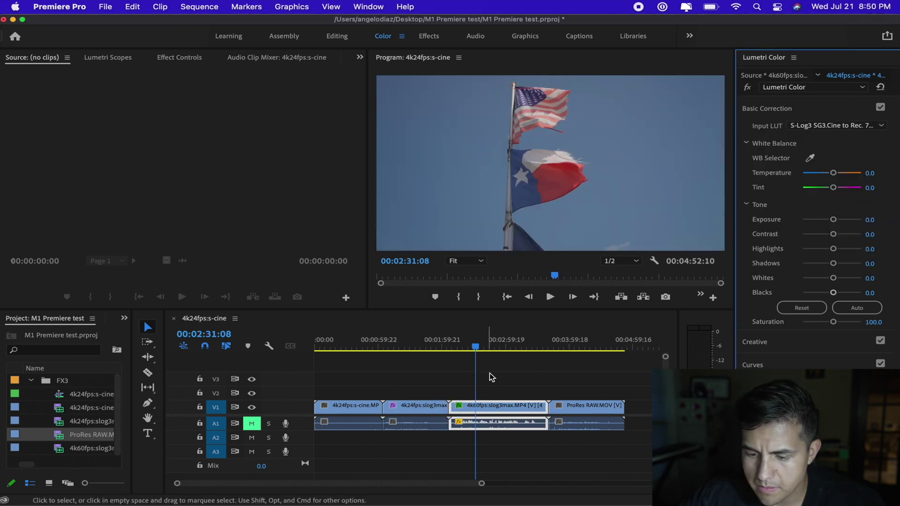
- Play the color-corrected 4k24fps:slog3max clip from its start and from a second point to judge the playback
left_click(383, 345)
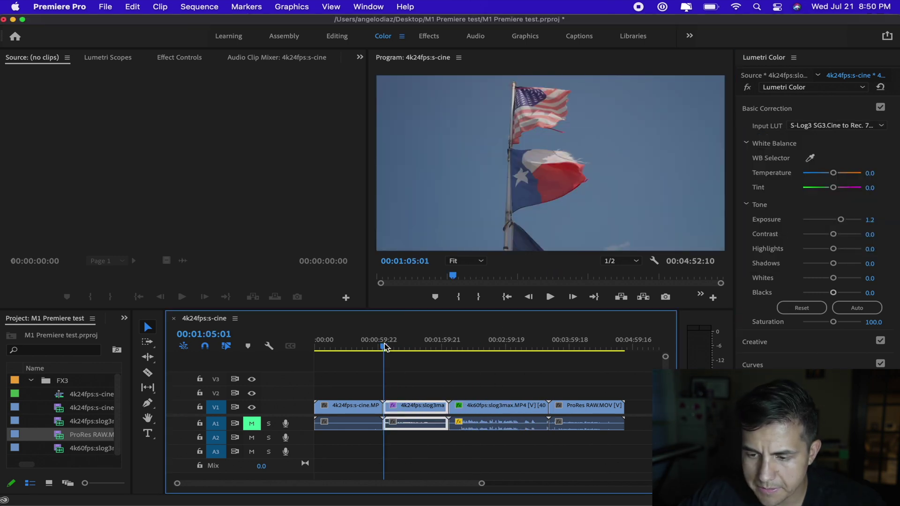
key("space")
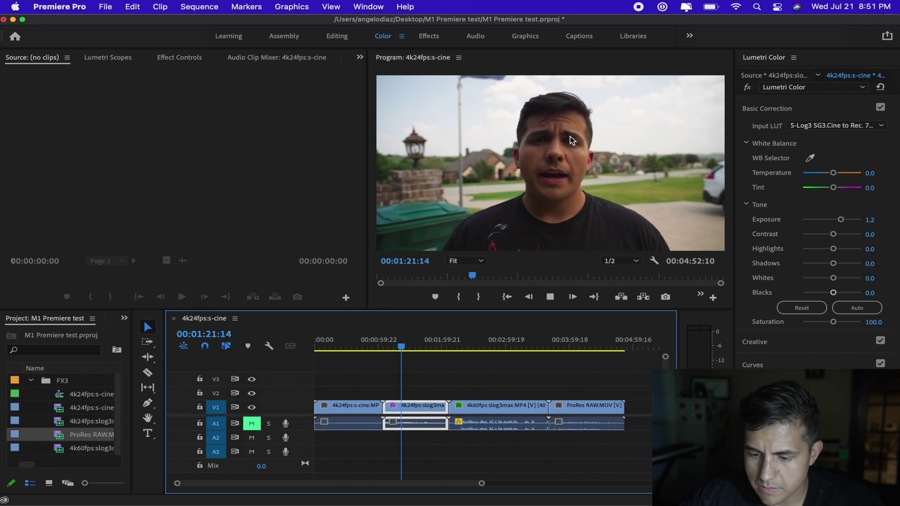
left_click(393, 346)
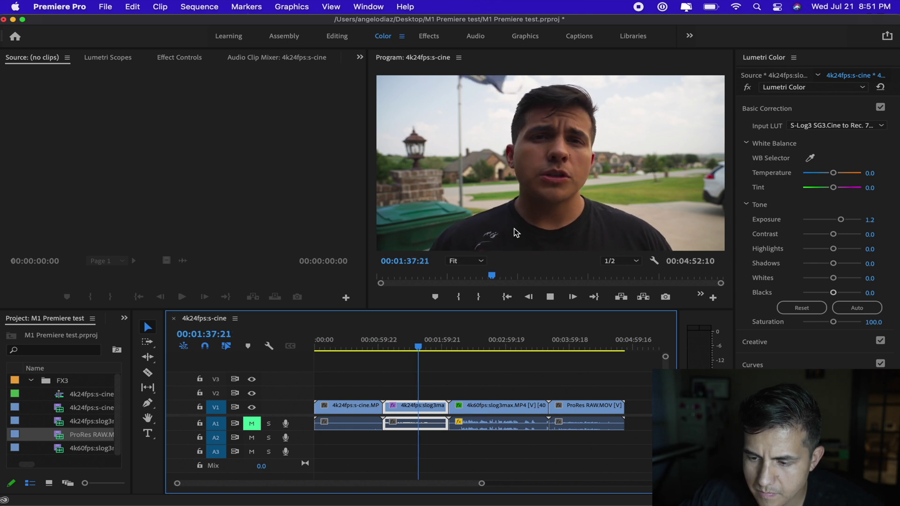
key("space")
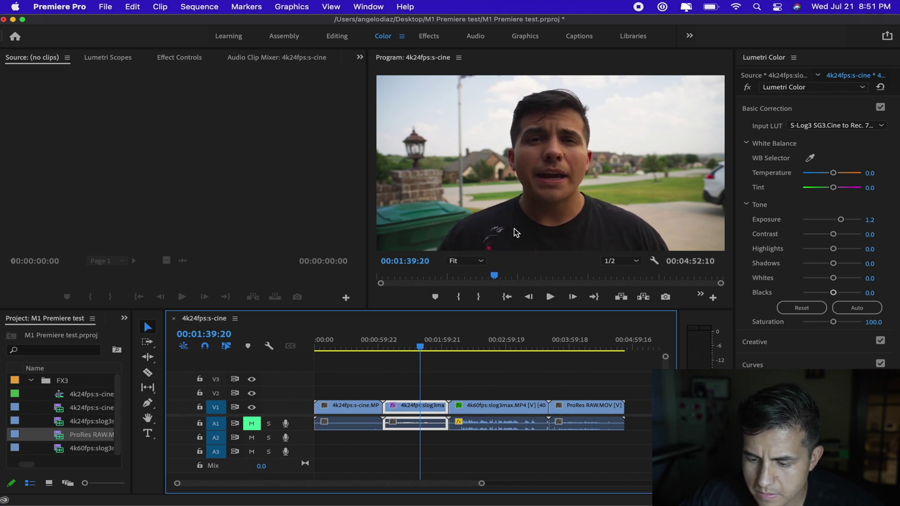
- Play the slowed 4k60fps:slog3max clip with its LUT applied, restarting from an earlier point to judge the playback
left_click(458, 345)
key("space")
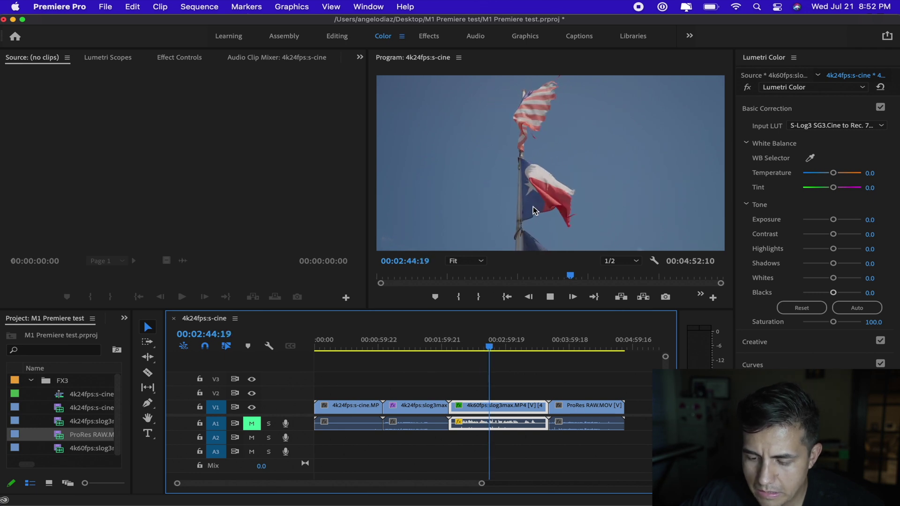
left_click(476, 345)
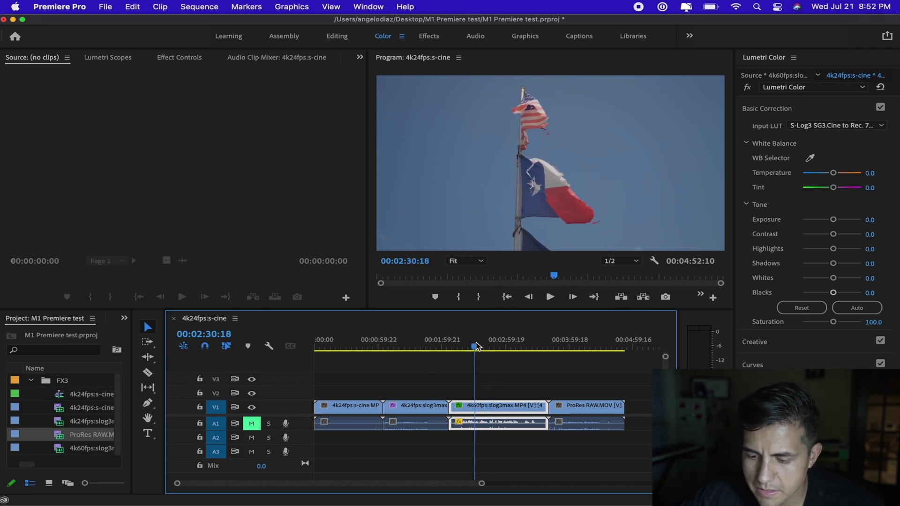
key("space")
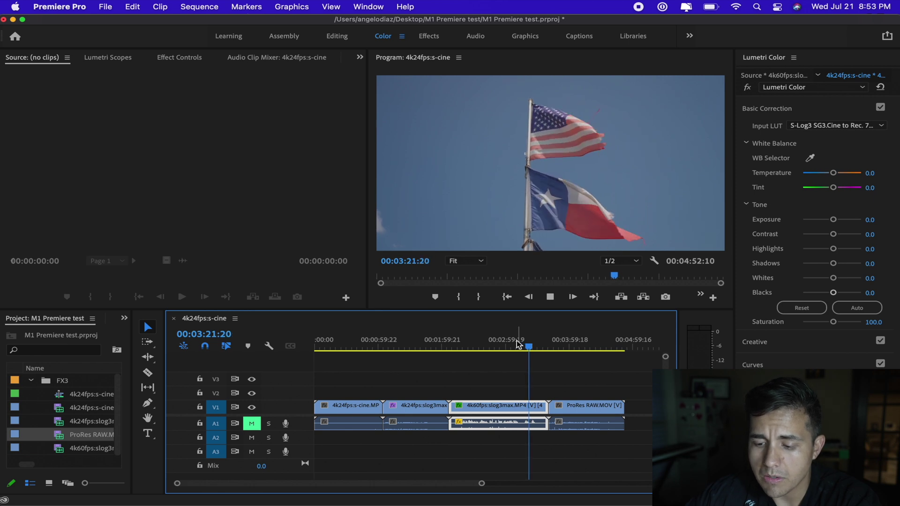
key("space")
- Play the ProRes RAW clip from near its start and pause it to judge the playback
left_click(558, 345)
key("space")
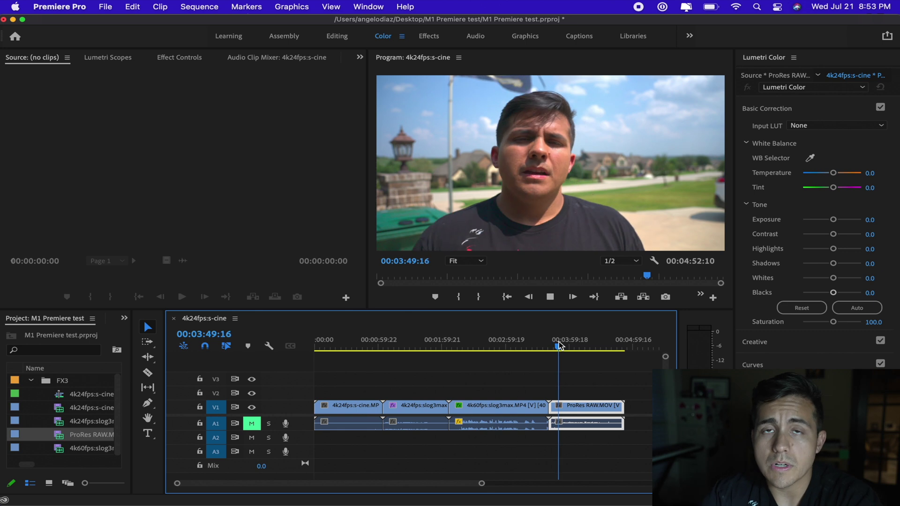
key("space")
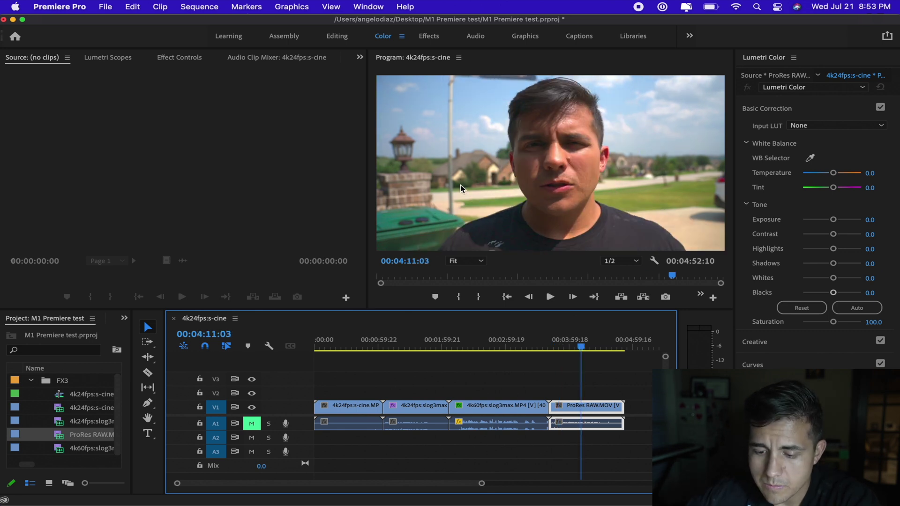